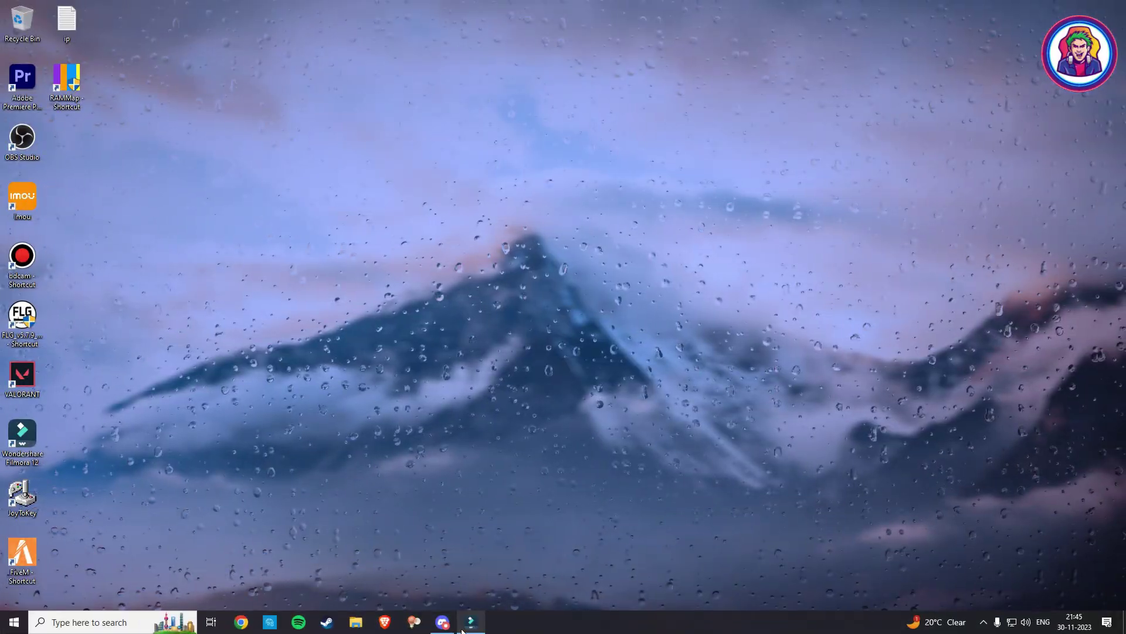
- Download RAMMap from its Sysinternals page and show the downloaded archive in its folder
{"action": "left_click", "coordinate": [440, 626]}
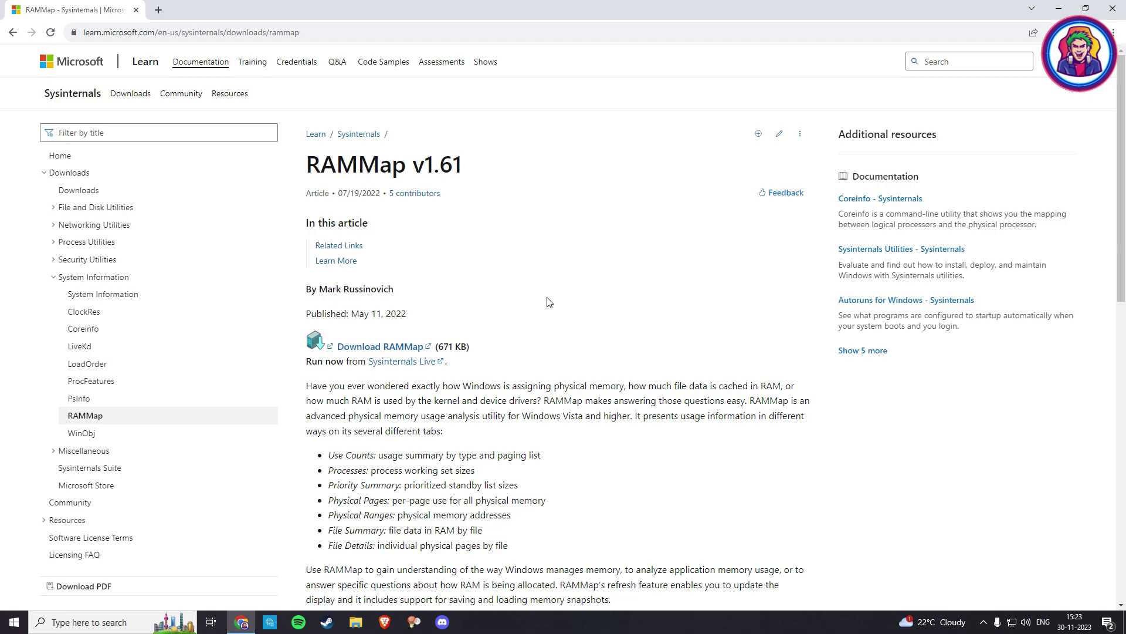
{"action": "scroll", "coordinate": [548, 302], "scroll_direction": "down", "scroll_amount": 2}
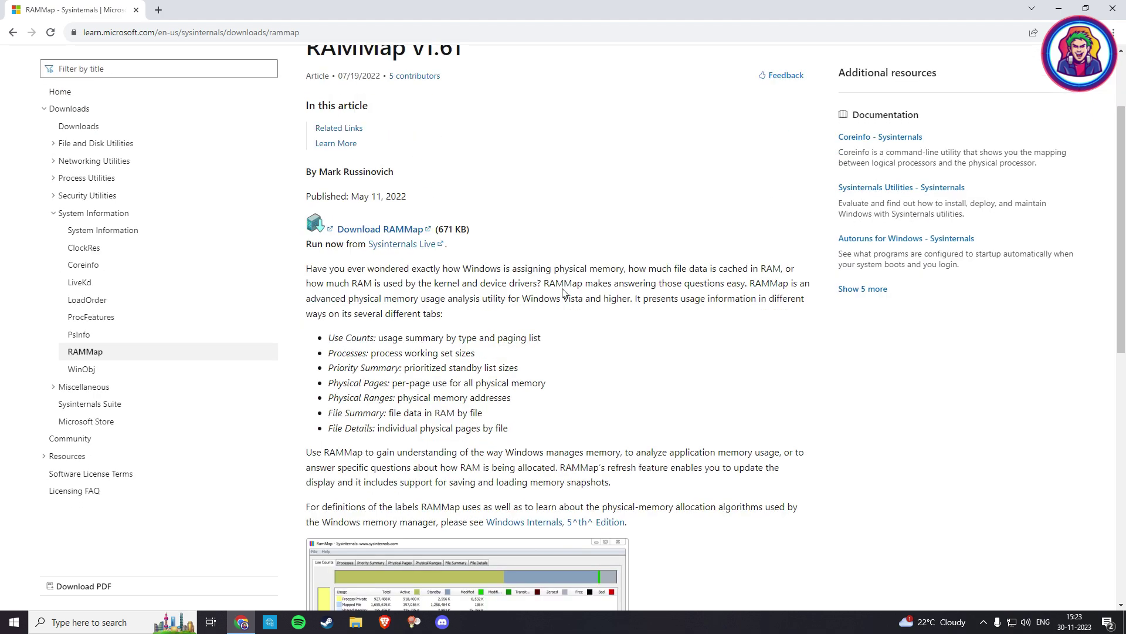
{"action": "left_click", "coordinate": [396, 233]}
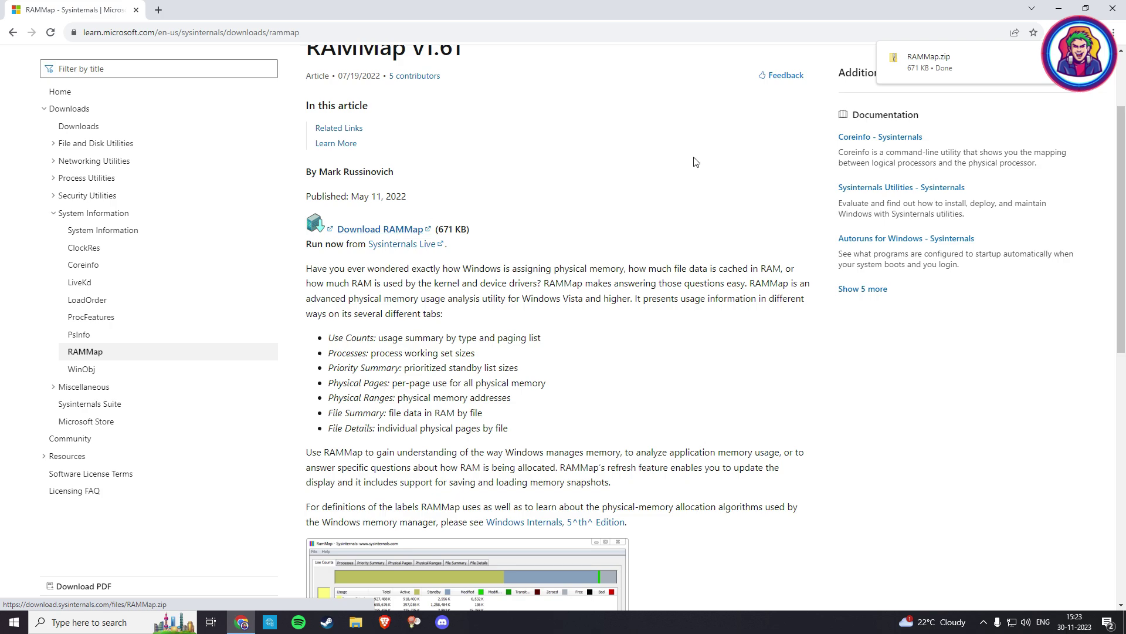
{"action": "left_click", "coordinate": [1026, 57]}
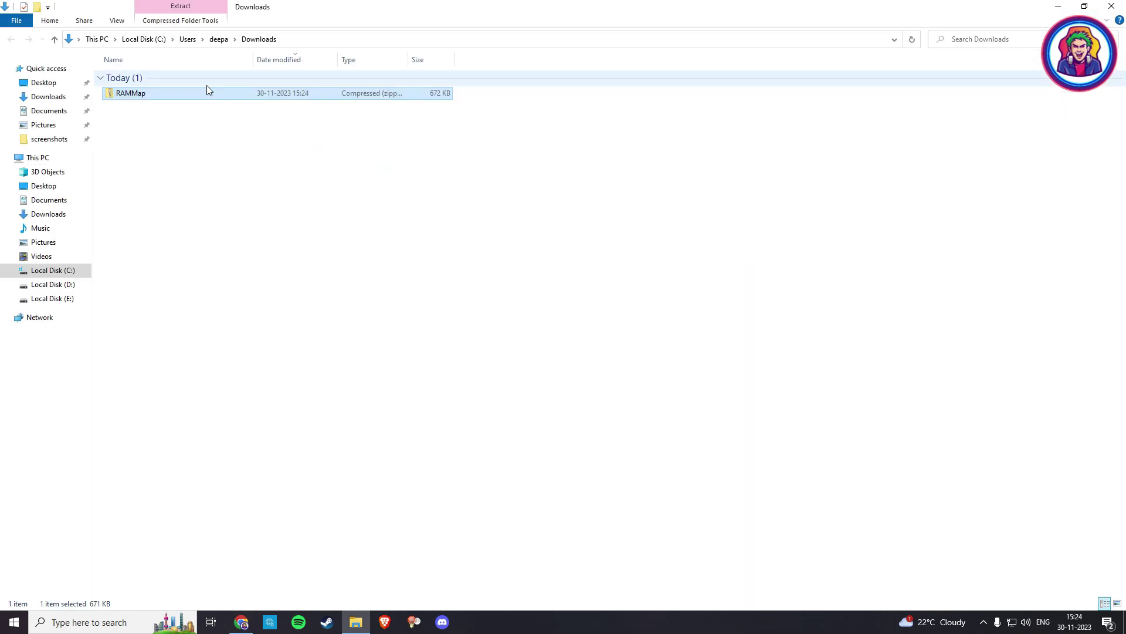
- Extract the RAMMap archive into a RAMMap folder in Downloads using 7-Zip
{"action": "right_click", "coordinate": [185, 93]}
{"action": "mouse_move", "coordinate": [325, 160]}
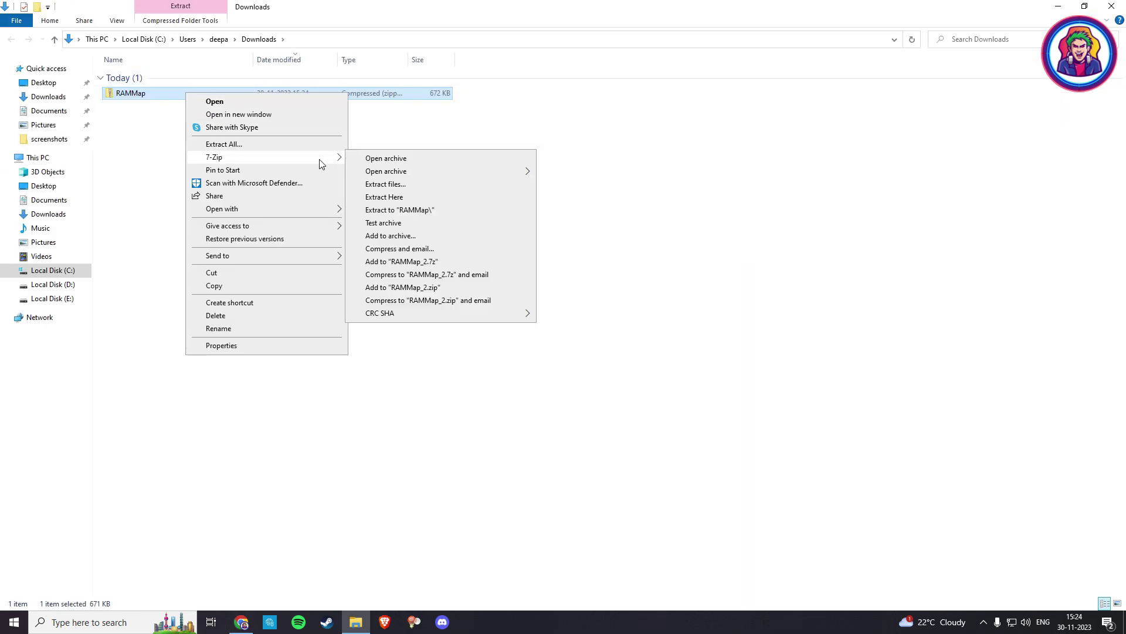
{"action": "left_click", "coordinate": [405, 187]}
{"action": "left_click", "coordinate": [548, 383]}
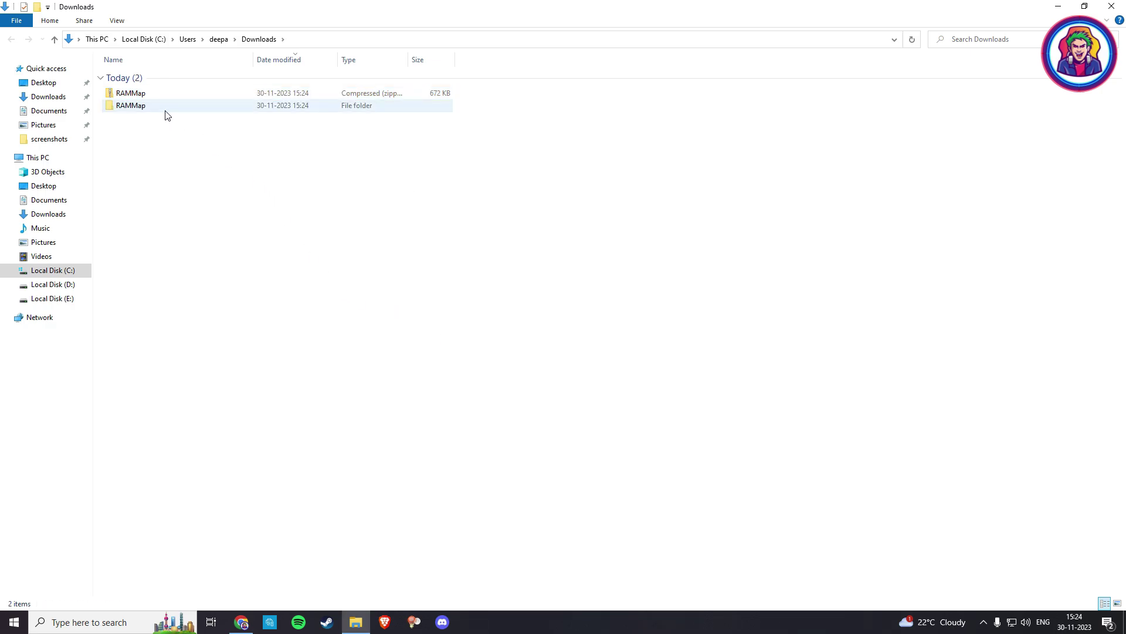
- Launch the RAMMap application from the extracted RAMMap folder and minimize the File Explorer and browser windows
{"action": "double_click", "coordinate": [169, 108]}
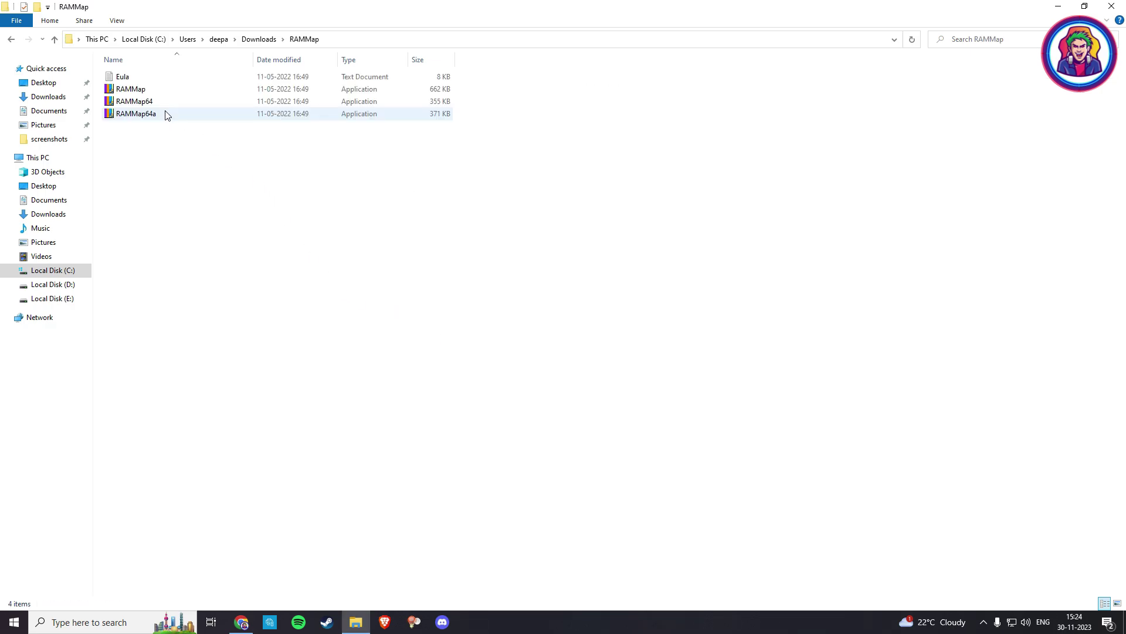
{"action": "right_click", "coordinate": [197, 88]}
{"action": "left_click", "coordinate": [227, 98]}
{"action": "left_click", "coordinate": [504, 391]}
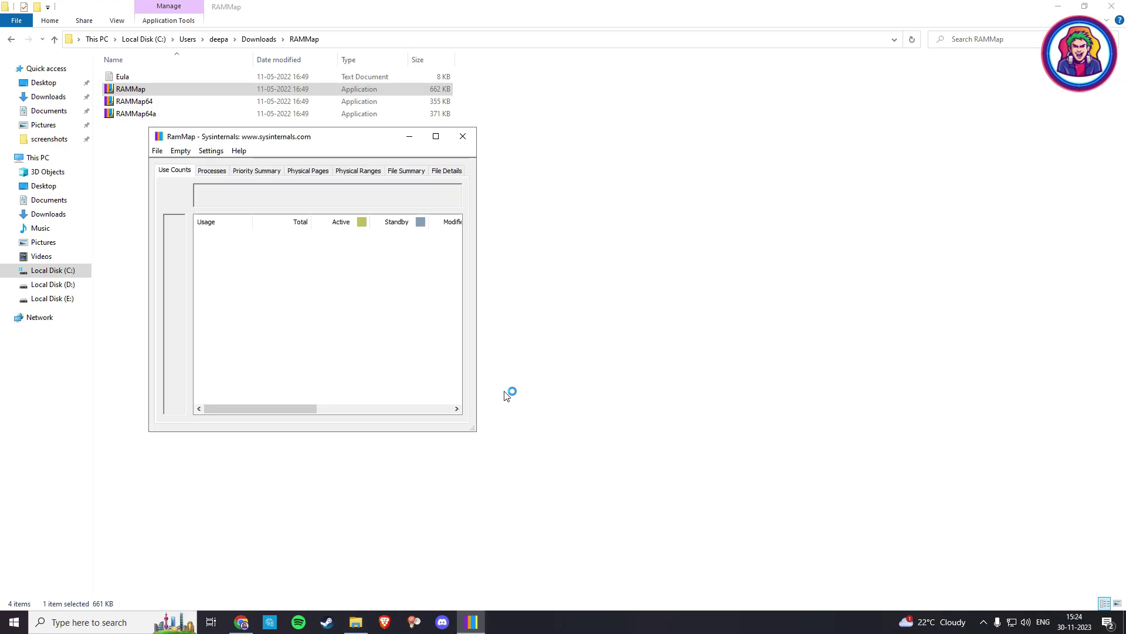
{"action": "left_click", "coordinate": [1059, 7]}
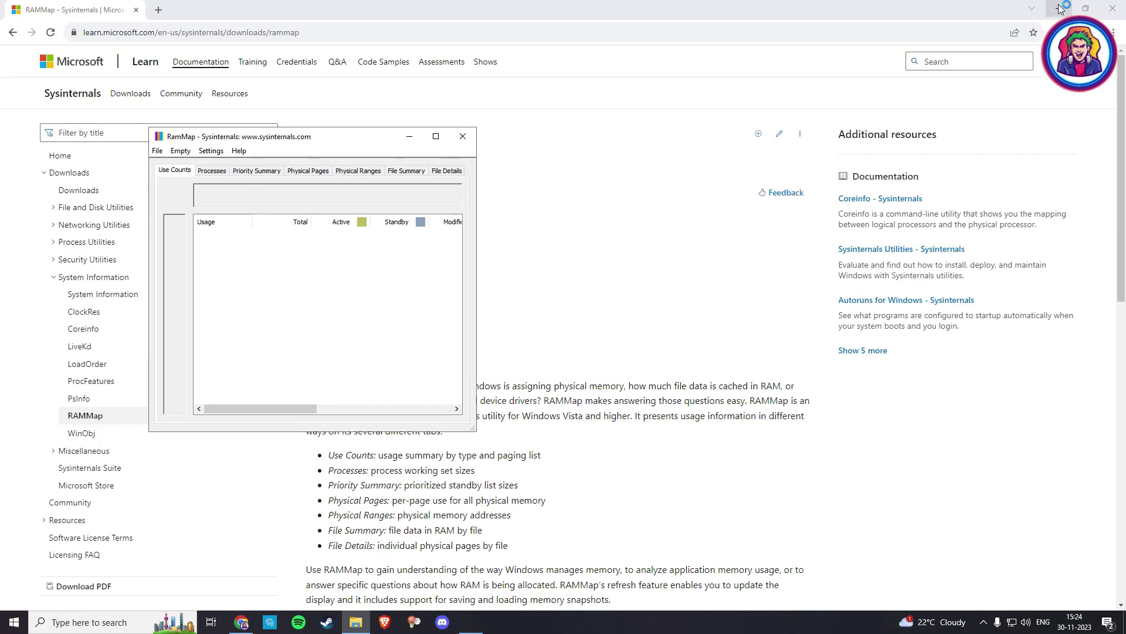
{"action": "left_click", "coordinate": [1059, 7]}
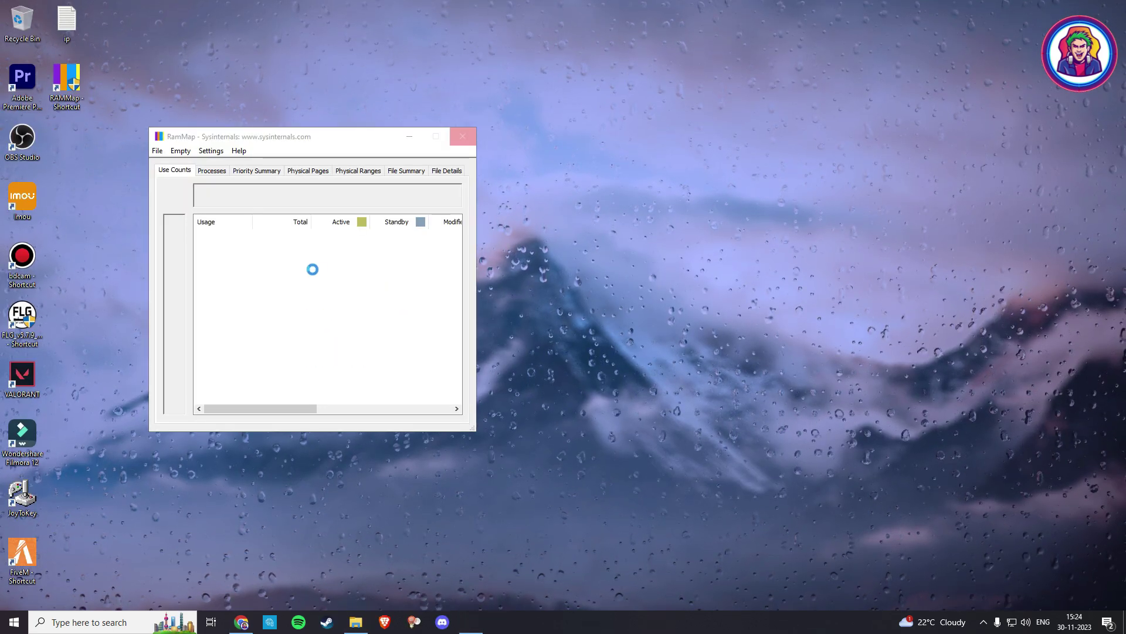
- Open Resource Monitor from Task Manager's performance view and place its window beside RAMMap
{"action": "right_click", "coordinate": [577, 623]}
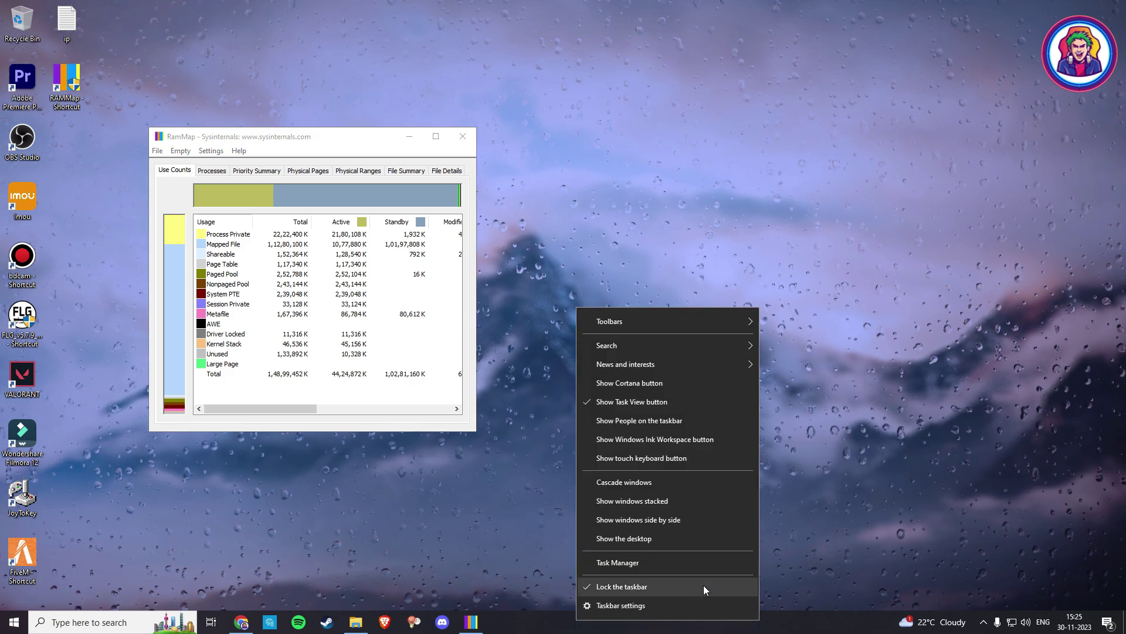
{"action": "left_click", "coordinate": [661, 560]}
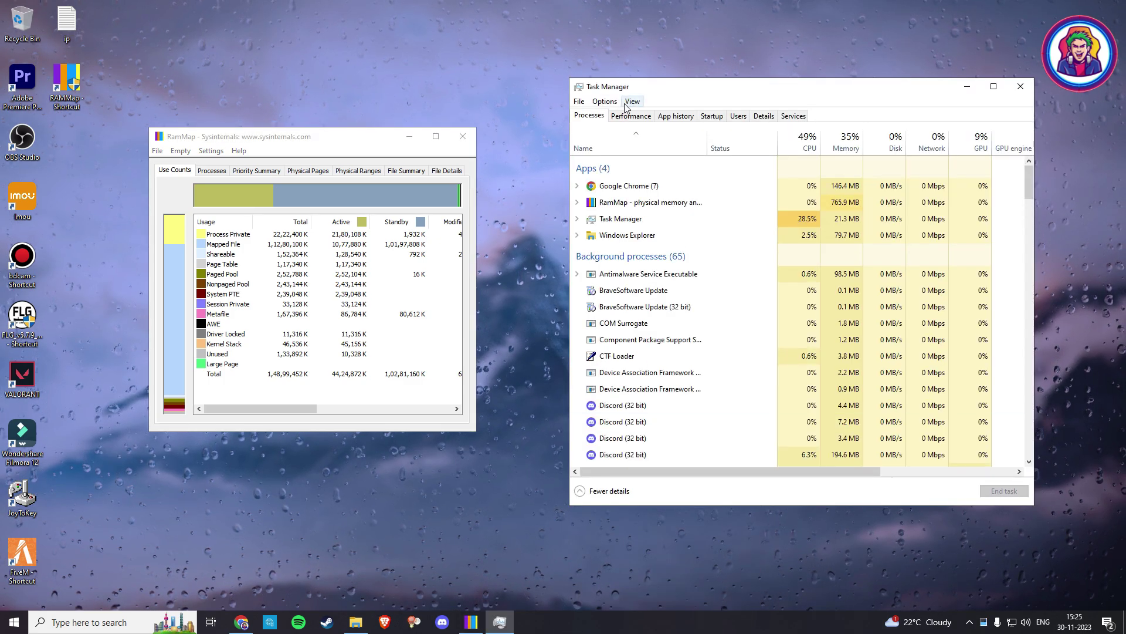
{"action": "left_click", "coordinate": [628, 116]}
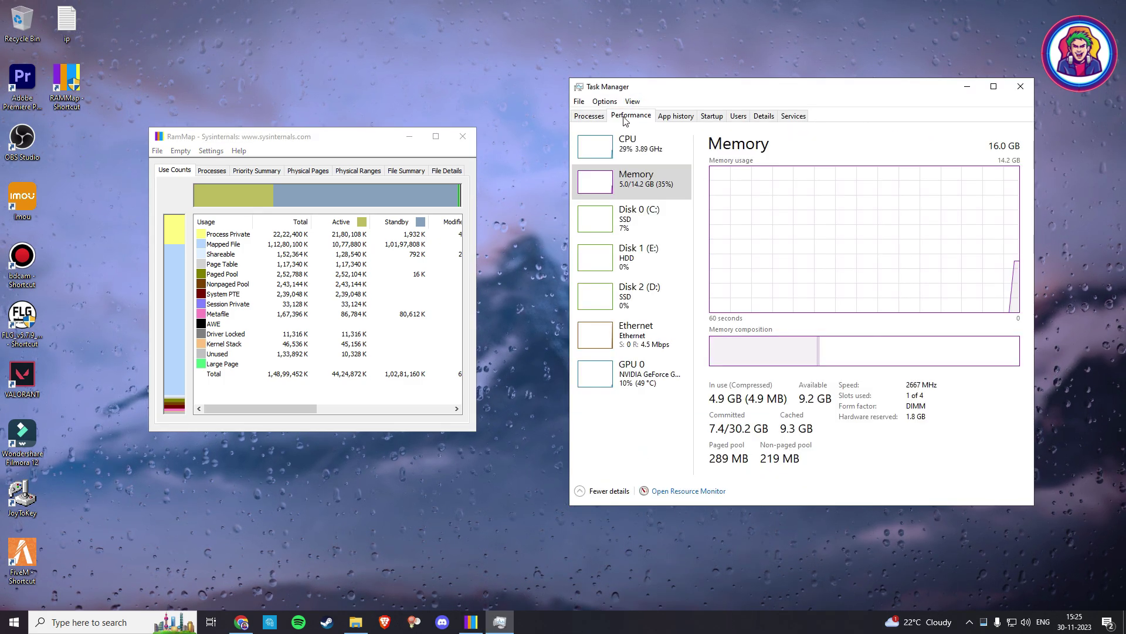
{"action": "left_click", "coordinate": [685, 492]}
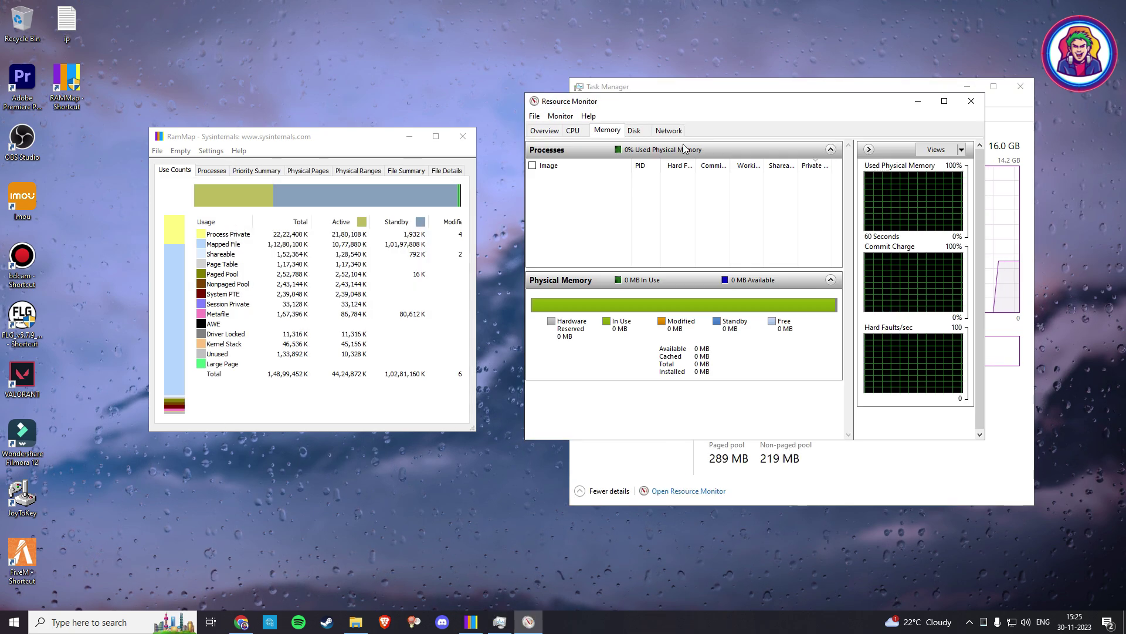
{"action": "left_click_drag", "start_coordinate": [709, 108], "coordinate": [688, 115]}
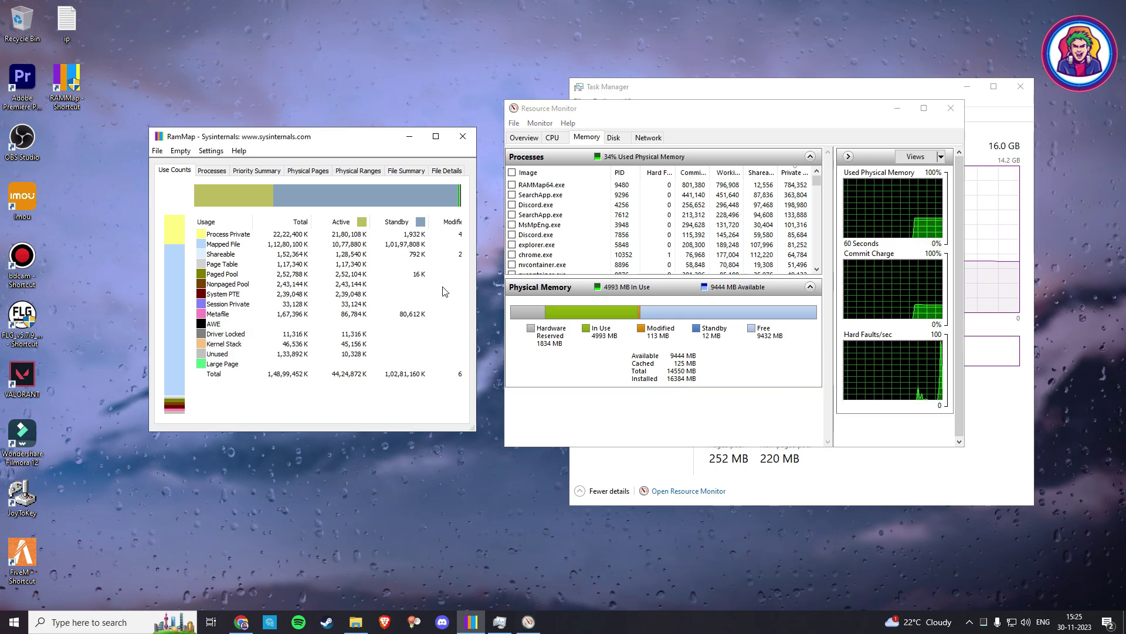
- Empty the working sets, the modified page list and the standby list in RAMMap
{"action": "left_click", "coordinate": [180, 151]}
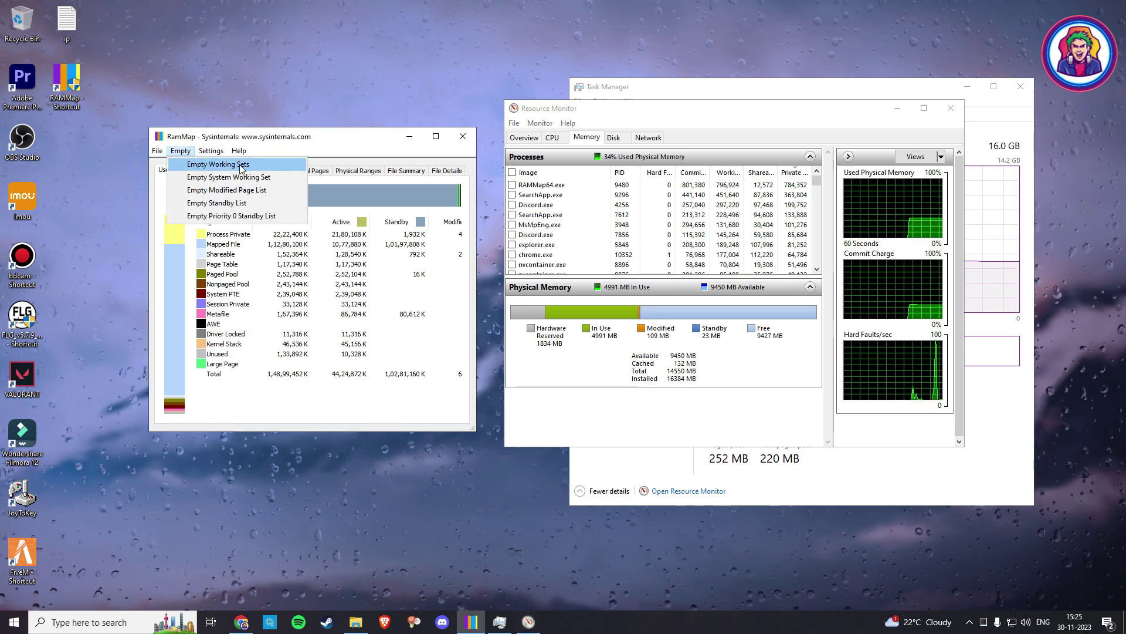
{"action": "left_click", "coordinate": [240, 166]}
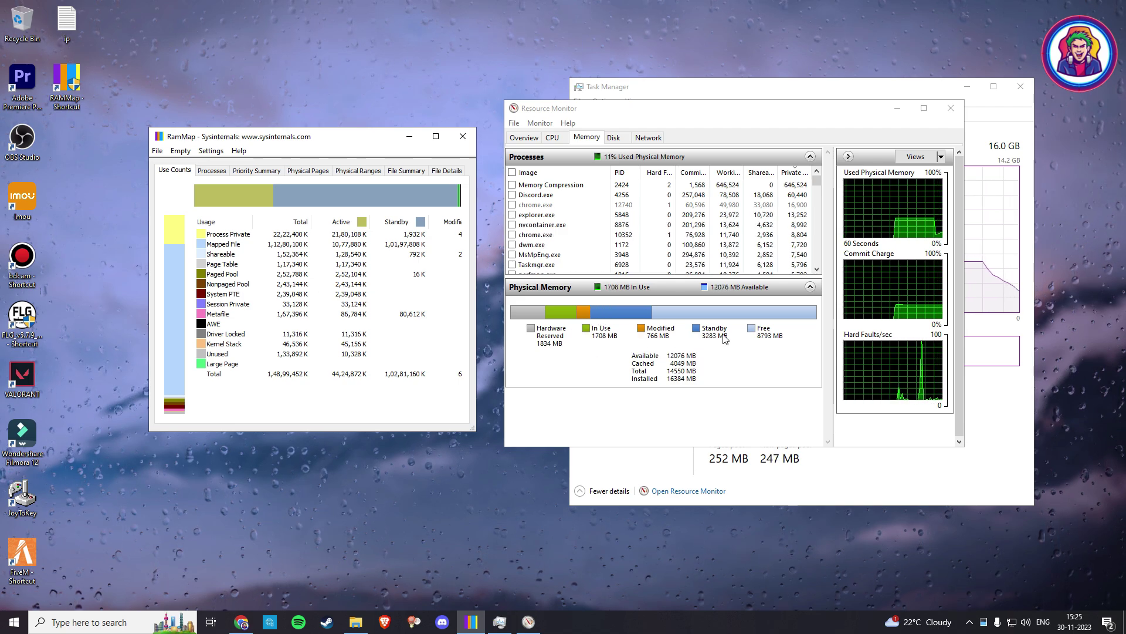
{"action": "left_click", "coordinate": [185, 152]}
{"action": "left_click", "coordinate": [216, 202]}
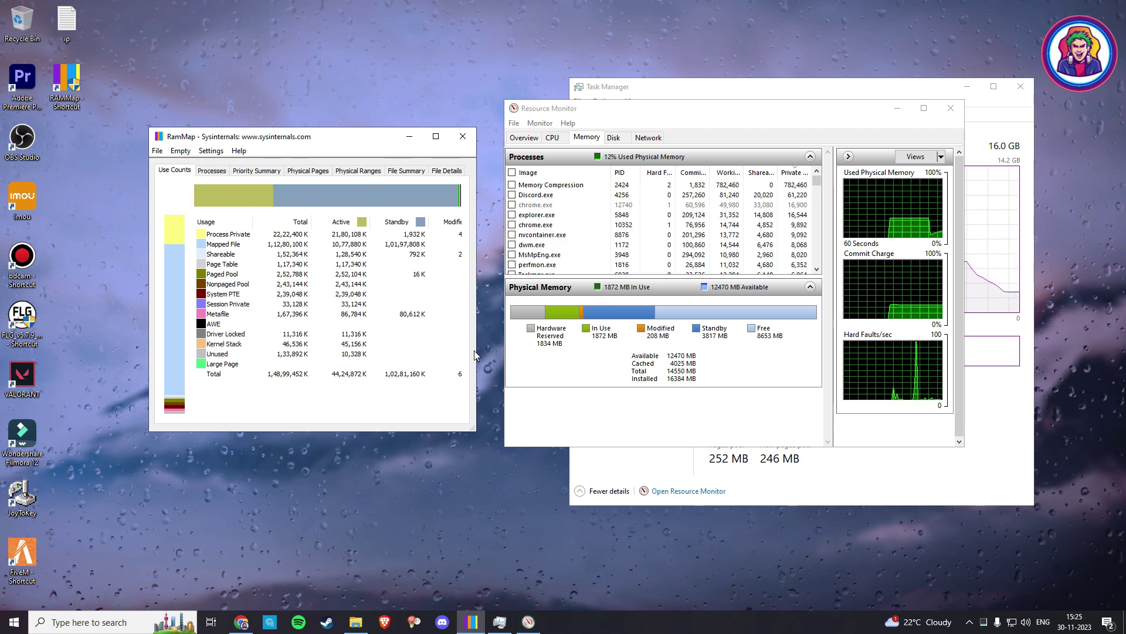
{"action": "left_click", "coordinate": [181, 151]}
{"action": "left_click", "coordinate": [217, 191]}
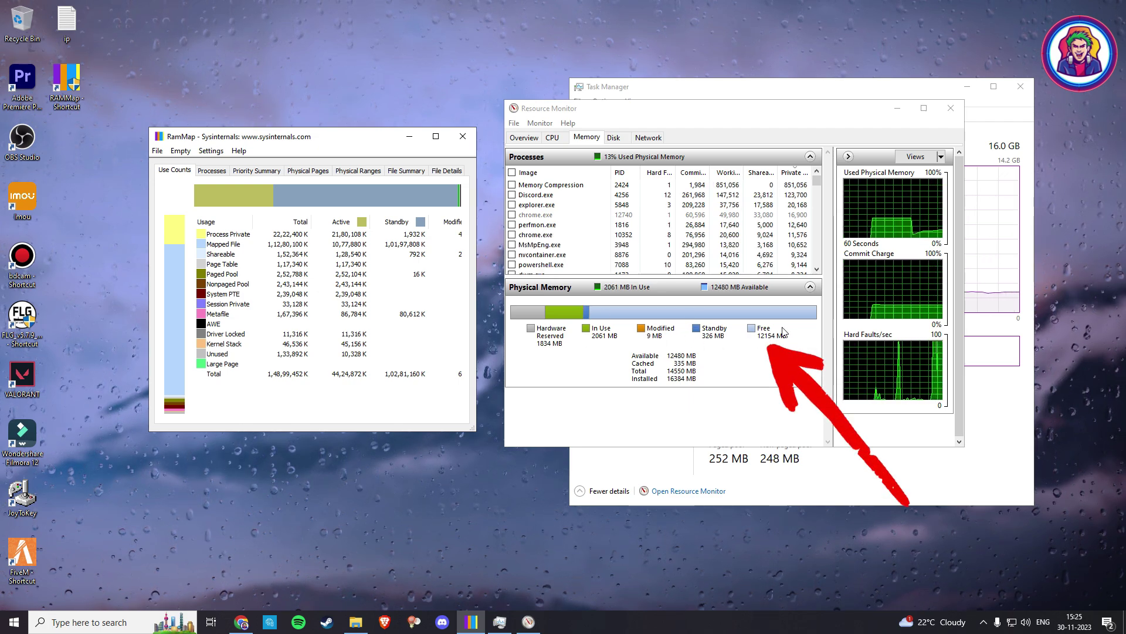
- Close Resource Monitor and check the memory usage in Task Manager's processes and performance views
{"action": "left_click", "coordinate": [951, 108]}
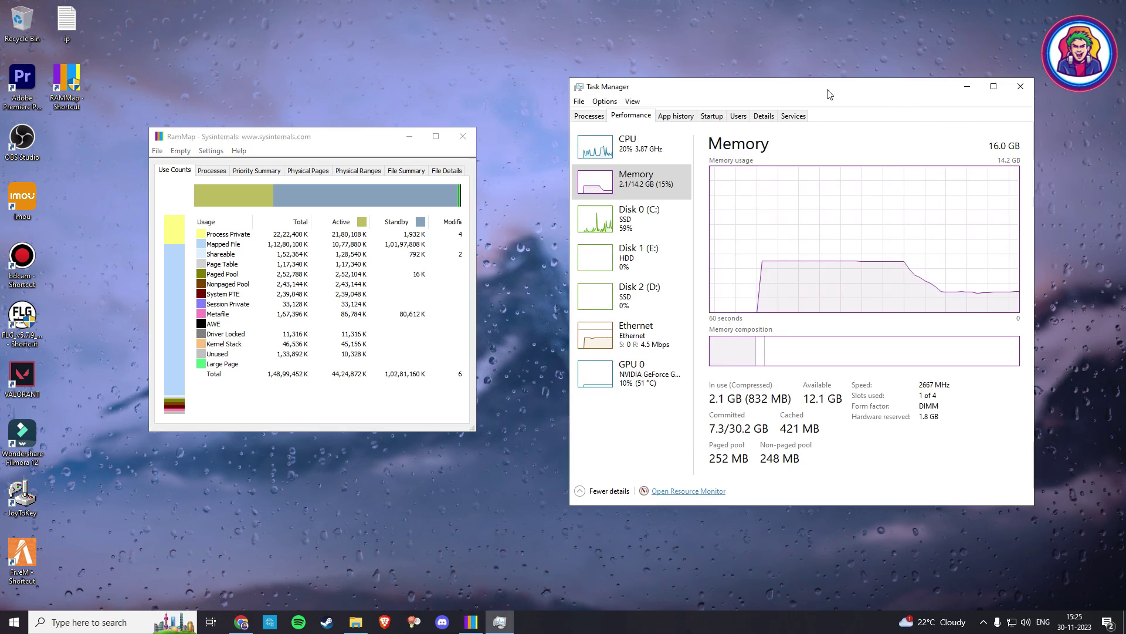
{"action": "left_click", "coordinate": [589, 115]}
{"action": "left_click", "coordinate": [615, 116]}
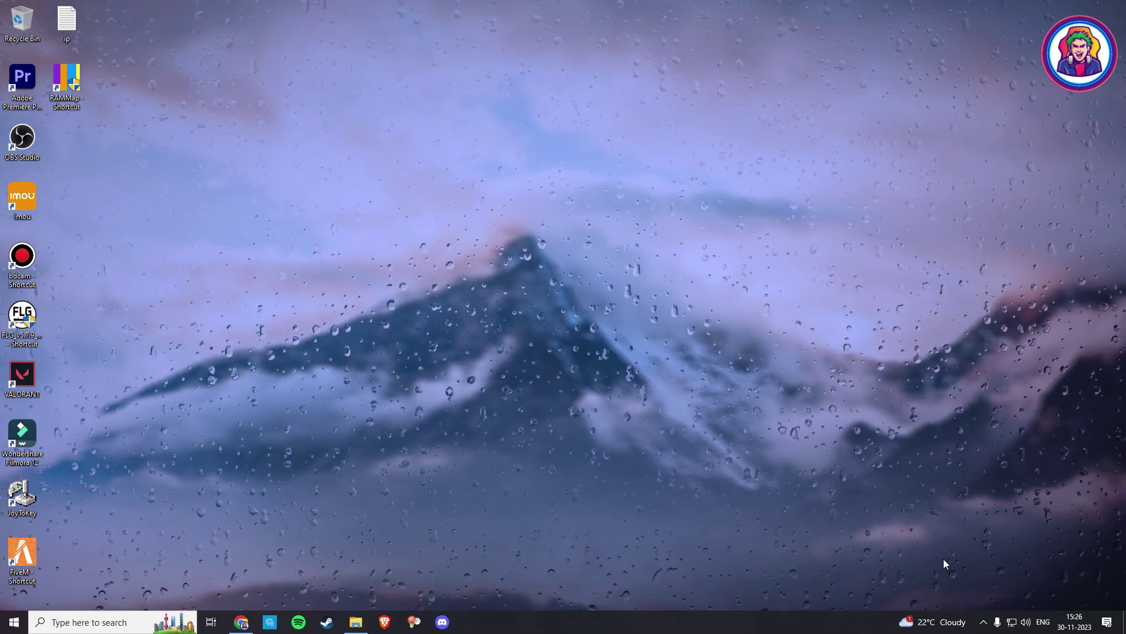
- Open the NVIDIA Control Panel and review all global settings under Manage 3D Settings
{"action": "left_click", "coordinate": [984, 623]}
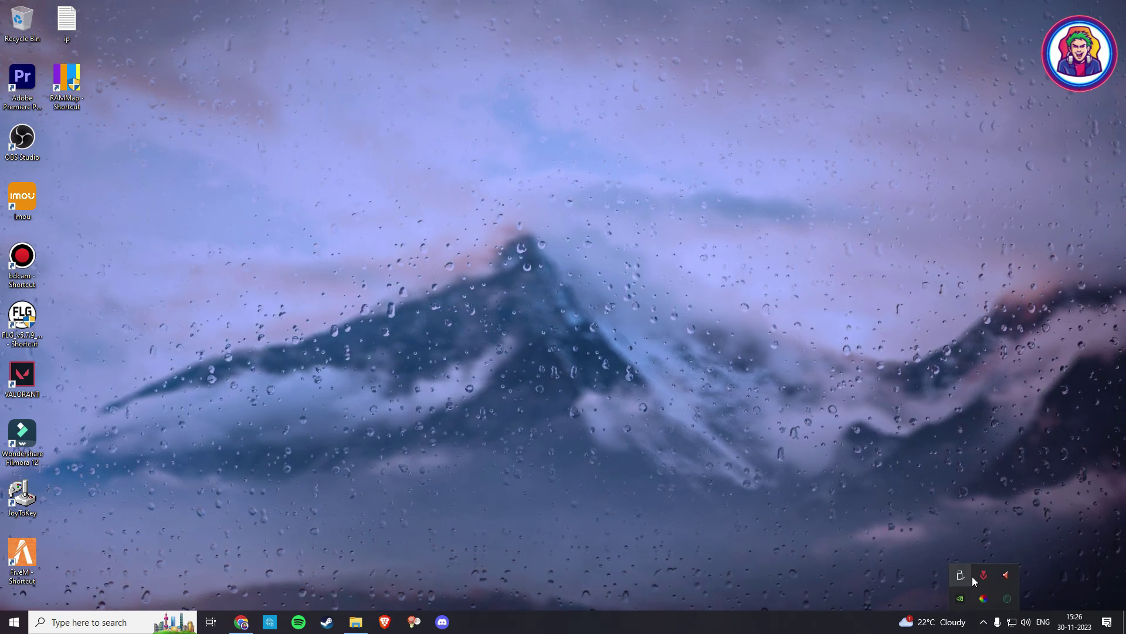
{"action": "right_click", "coordinate": [961, 598]}
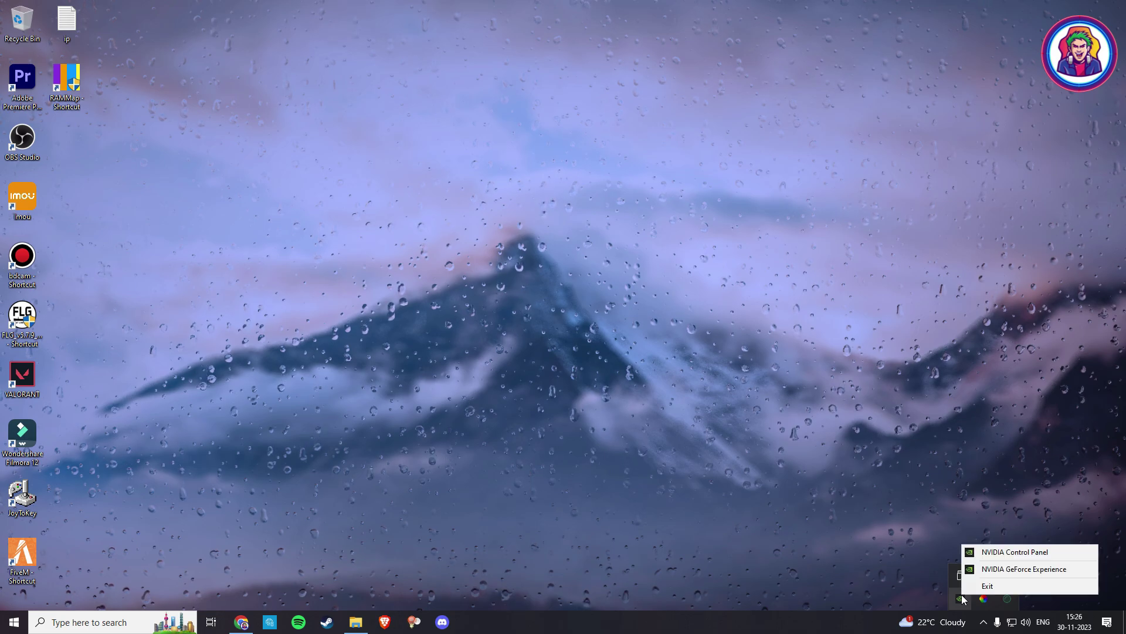
{"action": "left_click", "coordinate": [1031, 551]}
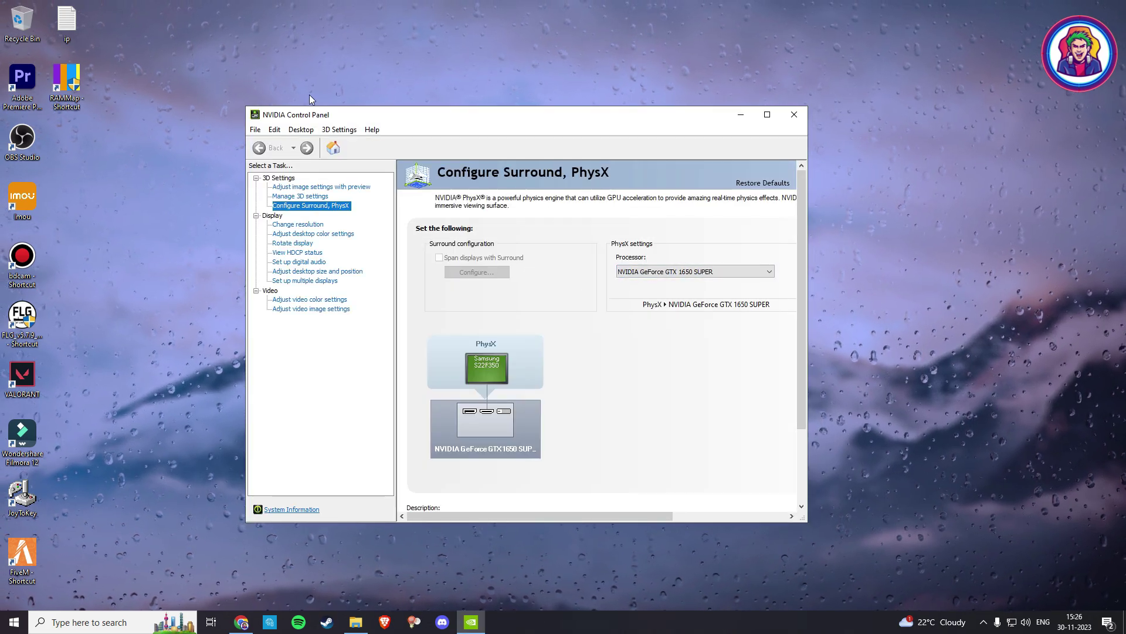
{"action": "left_click", "coordinate": [302, 196]}
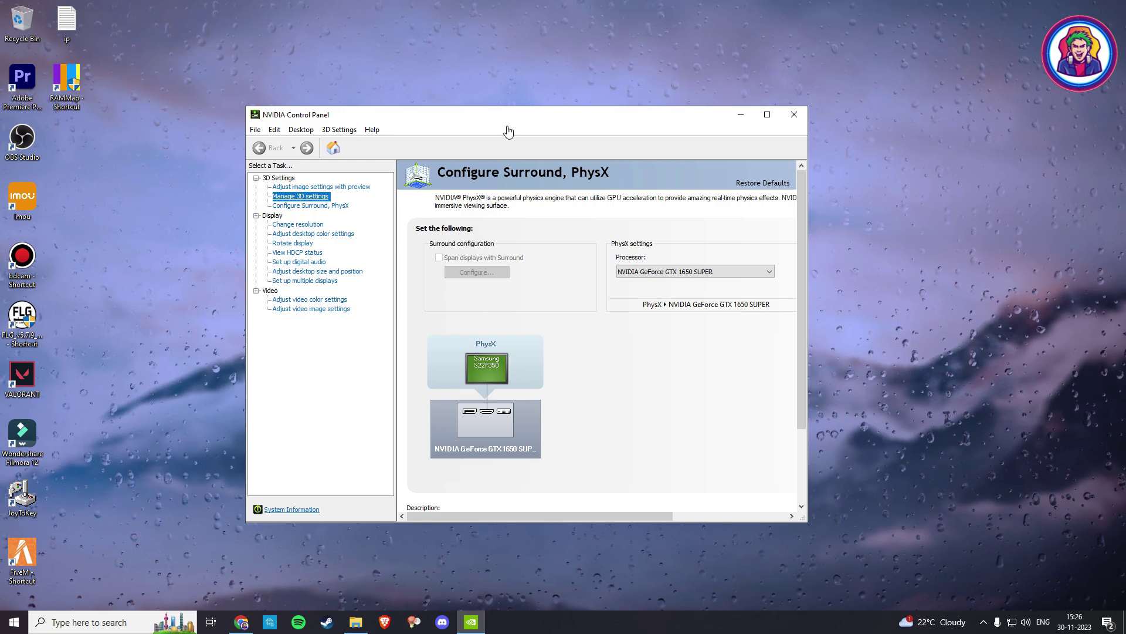
{"action": "left_click_drag", "start_coordinate": [508, 121], "coordinate": [489, 91]}
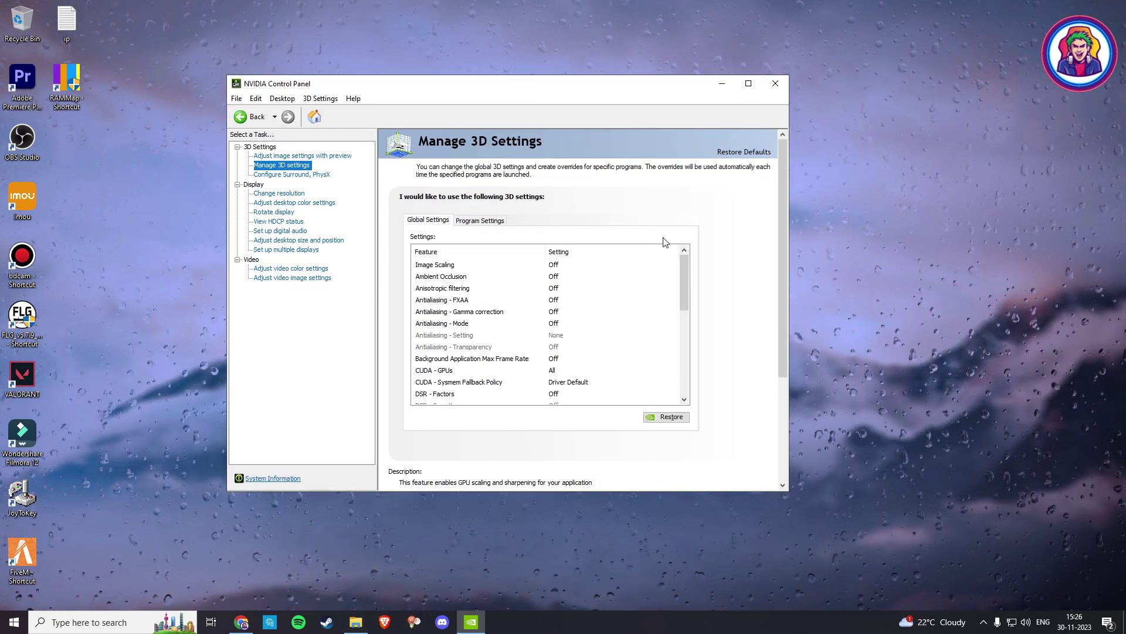
{"action": "left_click_drag", "start_coordinate": [694, 292], "coordinate": [696, 365]}
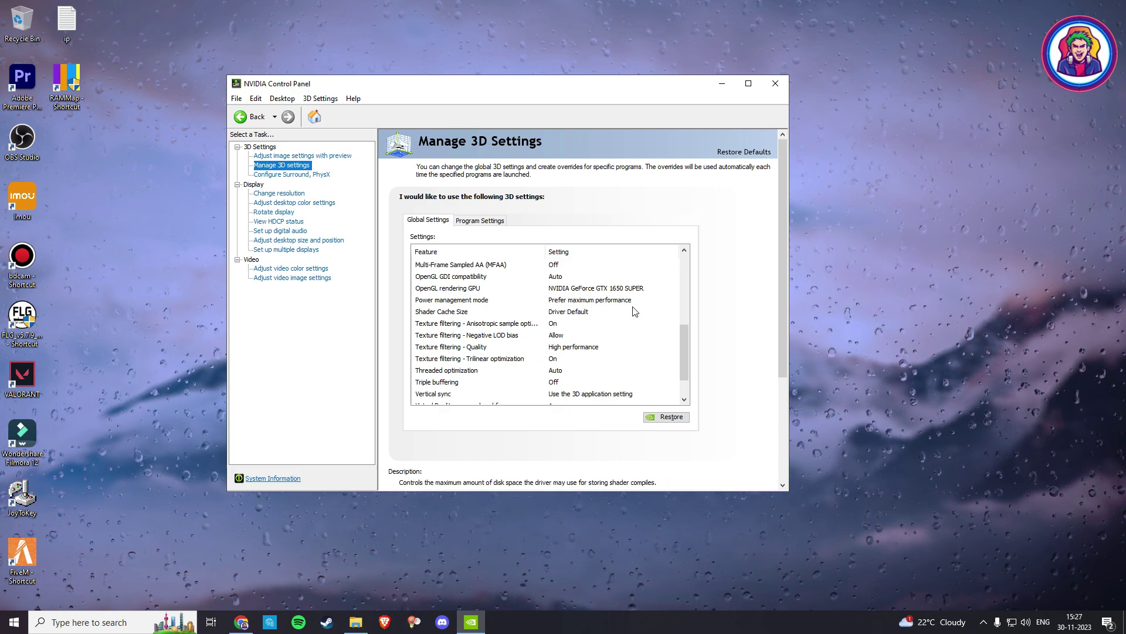
{"action": "left_click_drag", "start_coordinate": [684, 339], "coordinate": [684, 364]}
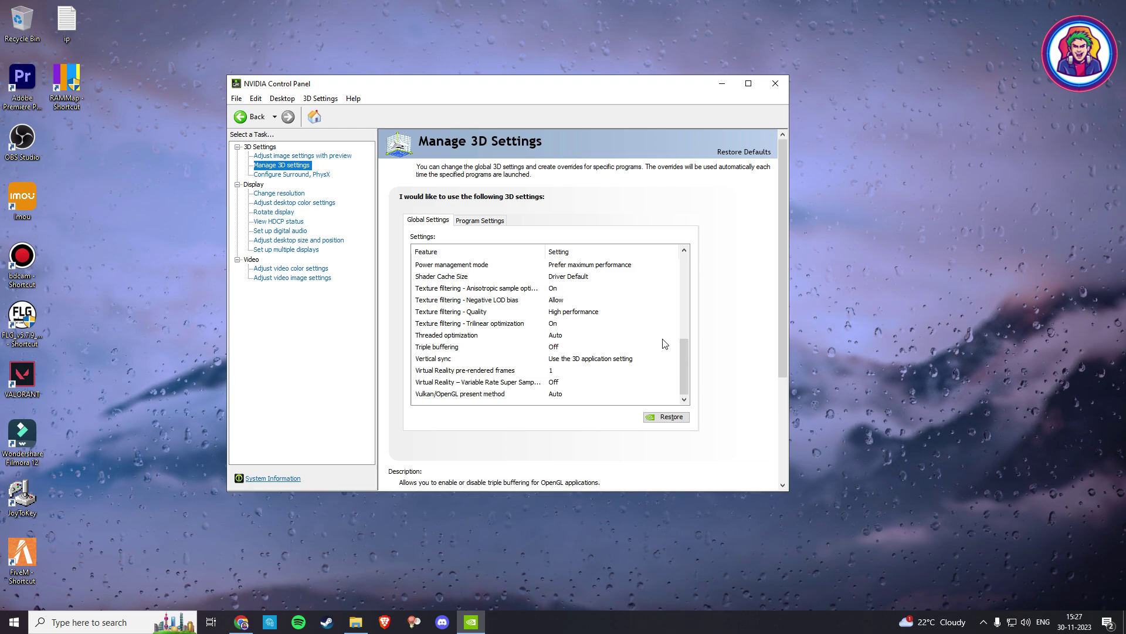
- Check the processor options in the PhysX settings of Configure Surround, PhysX
{"action": "left_click", "coordinate": [287, 176]}
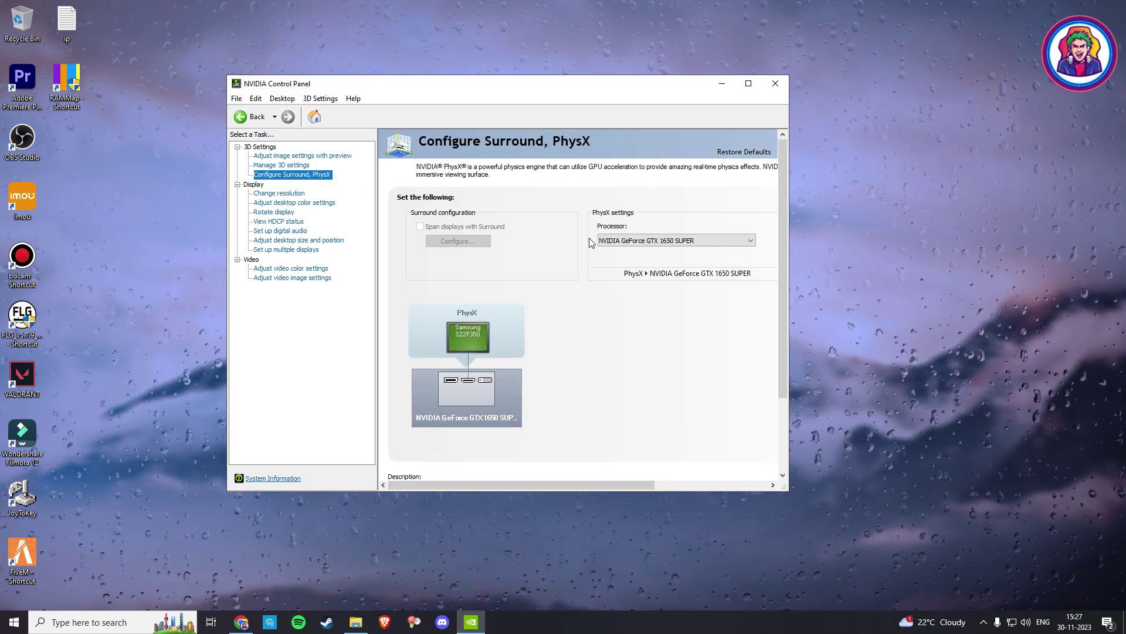
{"action": "left_click", "coordinate": [646, 241]}
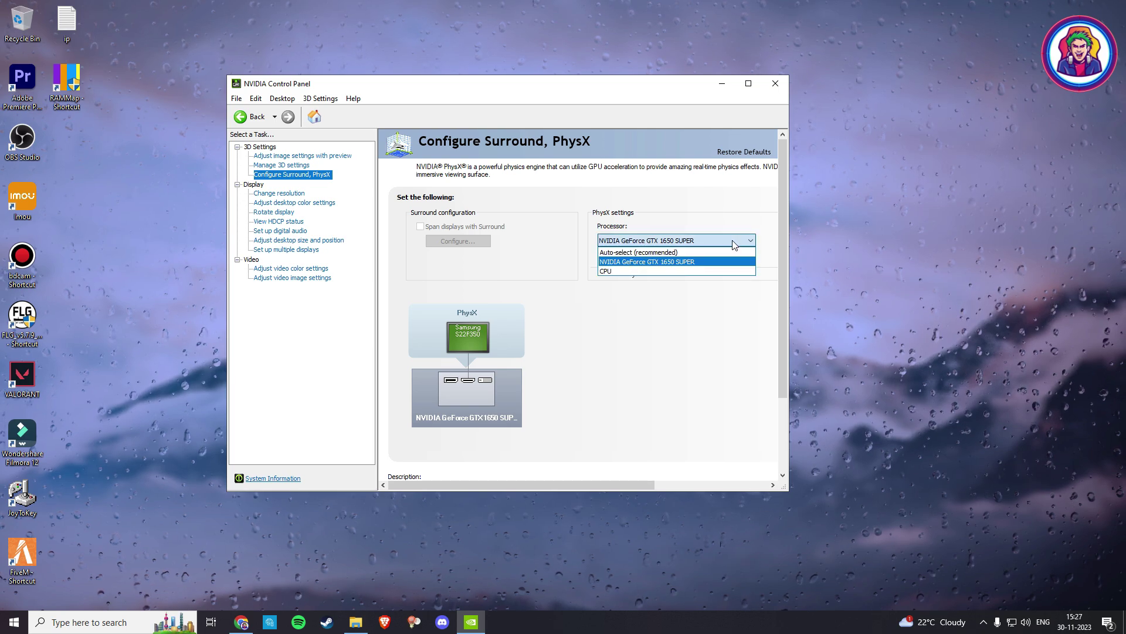
{"action": "left_click", "coordinate": [654, 309]}
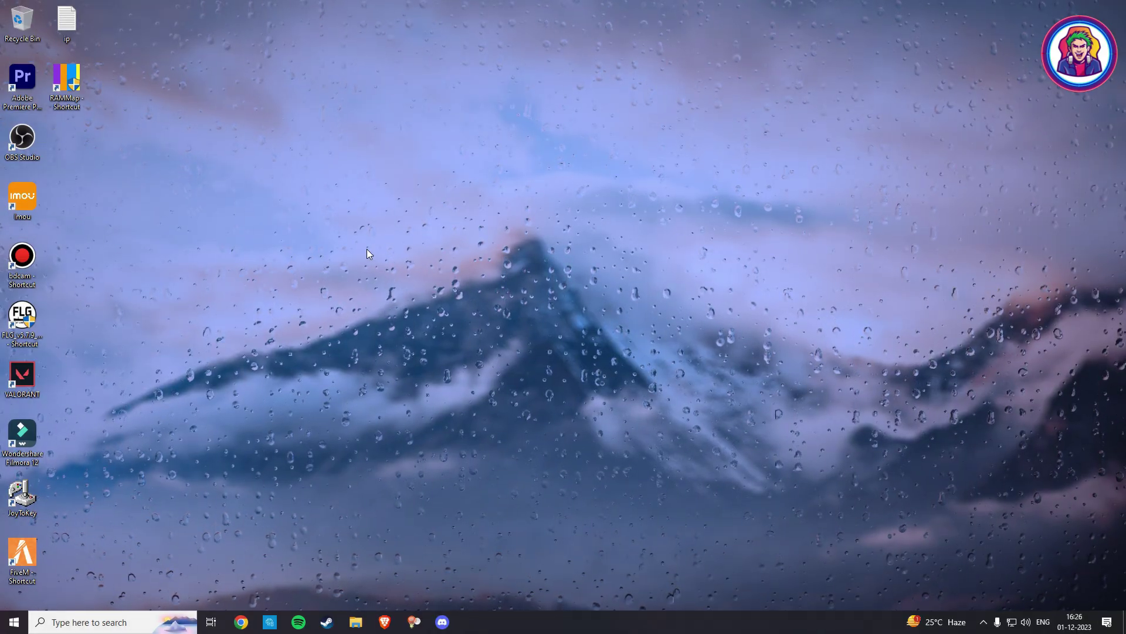
{"action": "right_click", "coordinate": [350, 249]}
{"action": "left_click", "coordinate": [370, 283]}
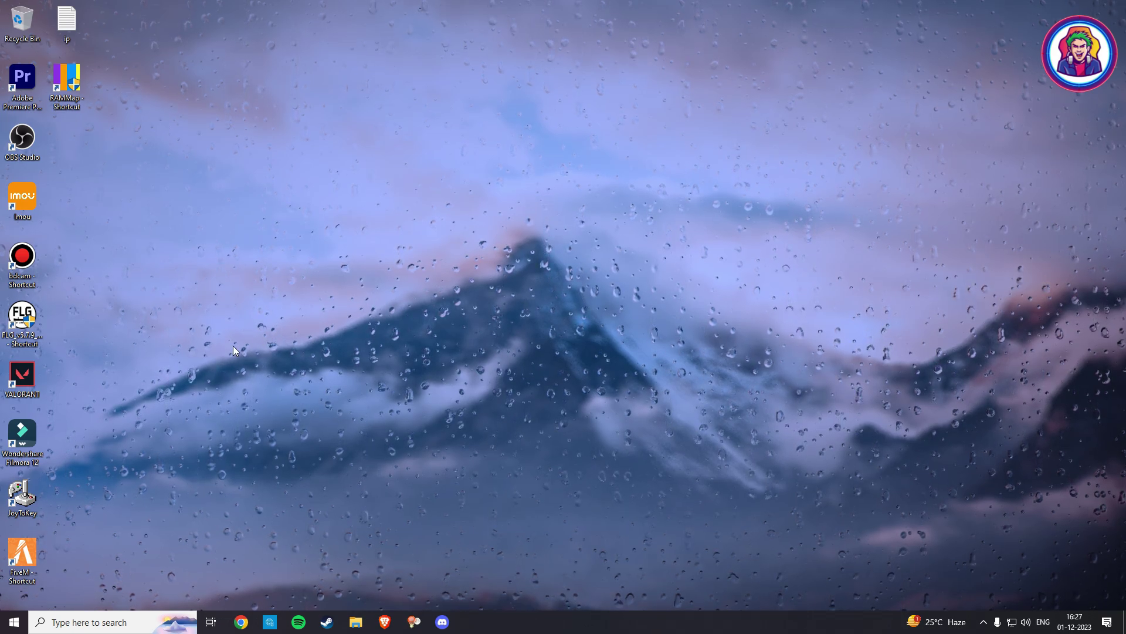
- Open the Windows Temp folder by running the command temp from the Run dialog
{"action": "left_click", "coordinate": [104, 620]}
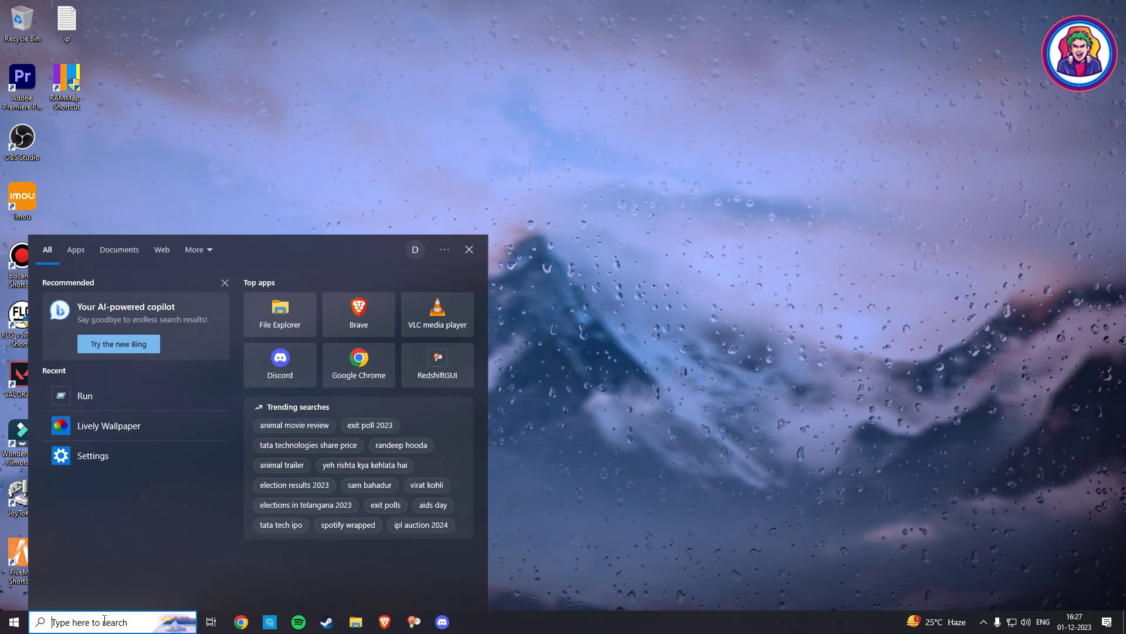
{"action": "type", "text": "run"}
{"action": "key", "text": "Return"}
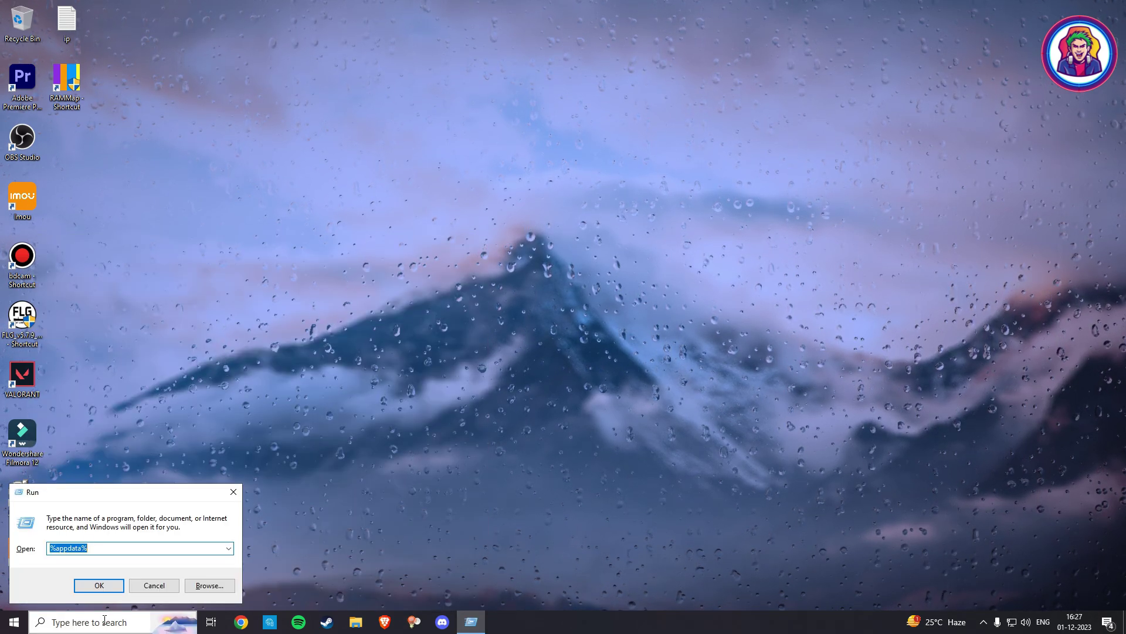
{"action": "type", "text": "temp"}
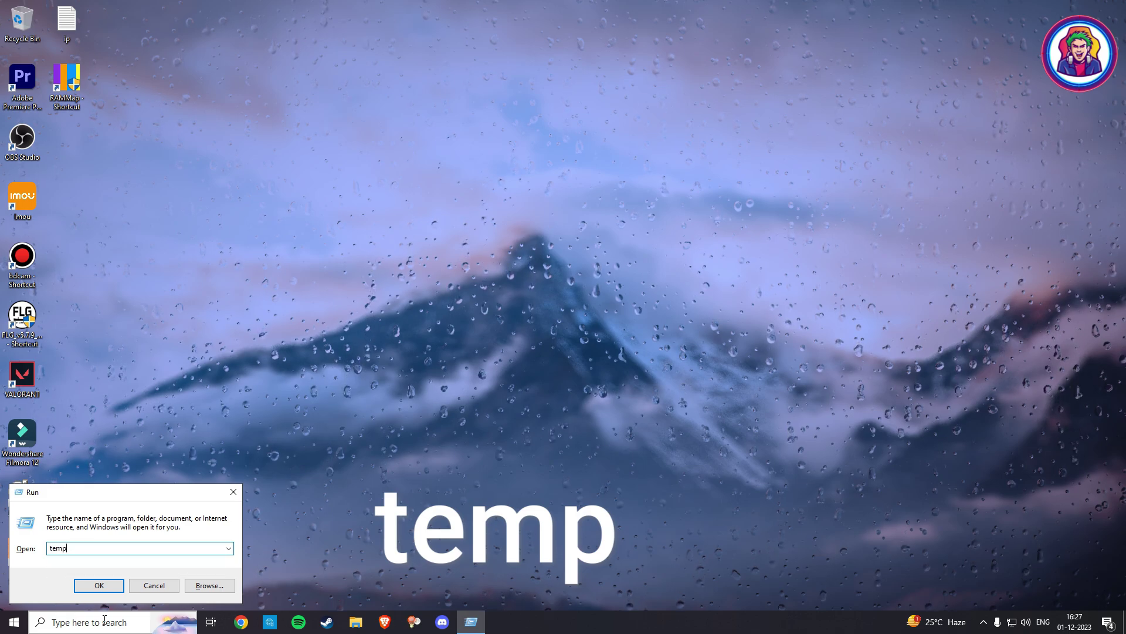
{"action": "key", "text": "Return"}
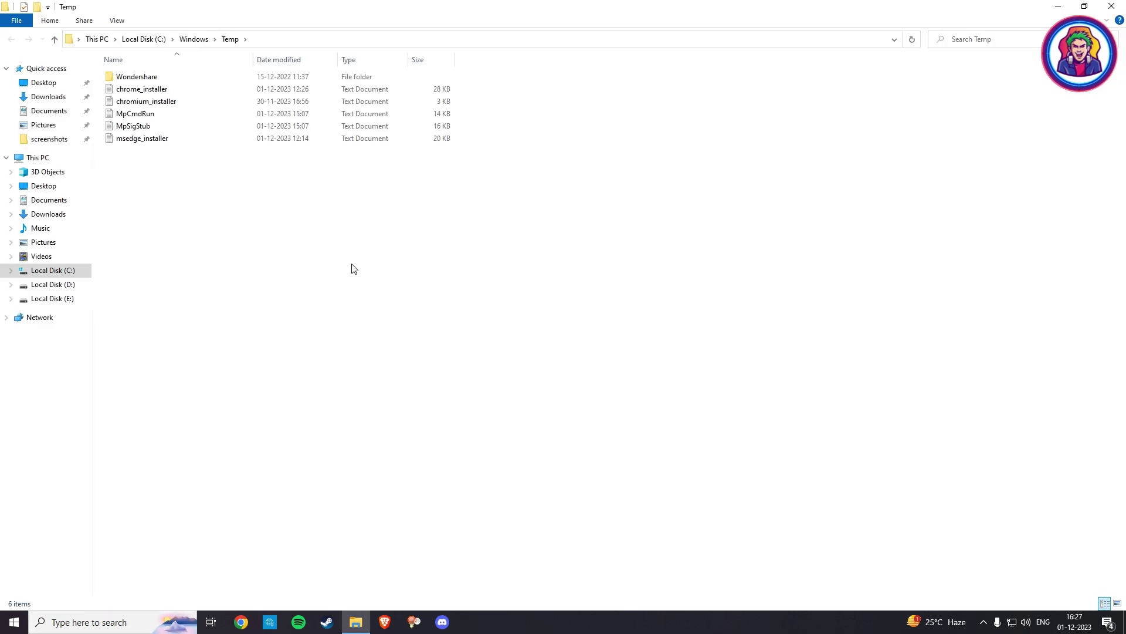
- Permanently delete all items in the Temp folder, skip the files in use for all current items, and close the folder
{"action": "key", "text": "ctrl+a"}
{"action": "key", "text": "shift+Delete"}
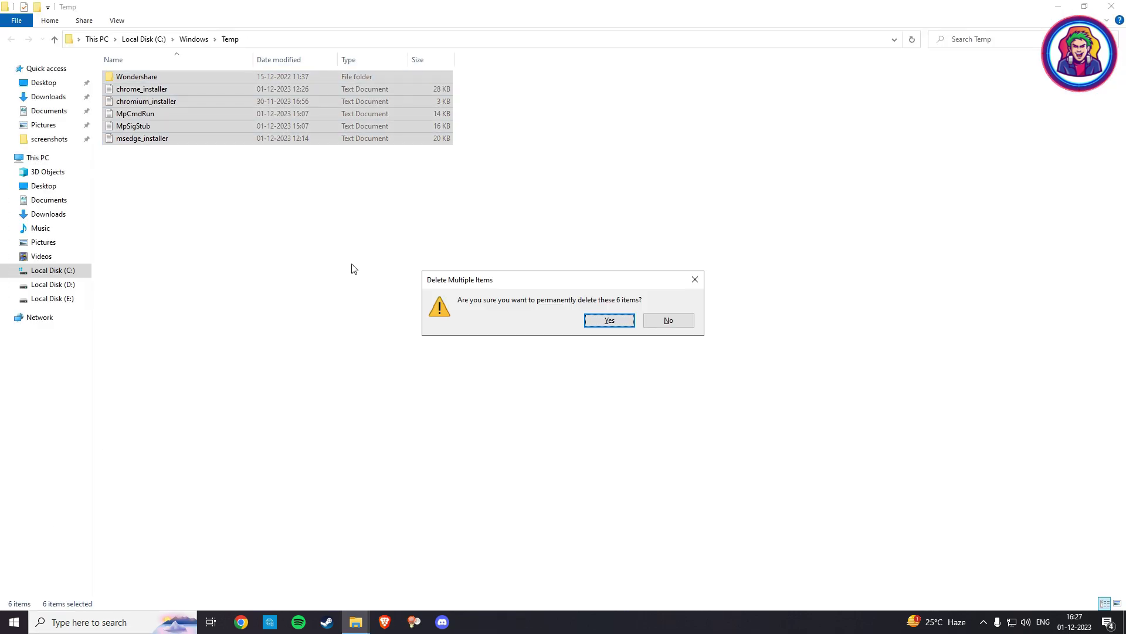
{"action": "key", "text": "Return"}
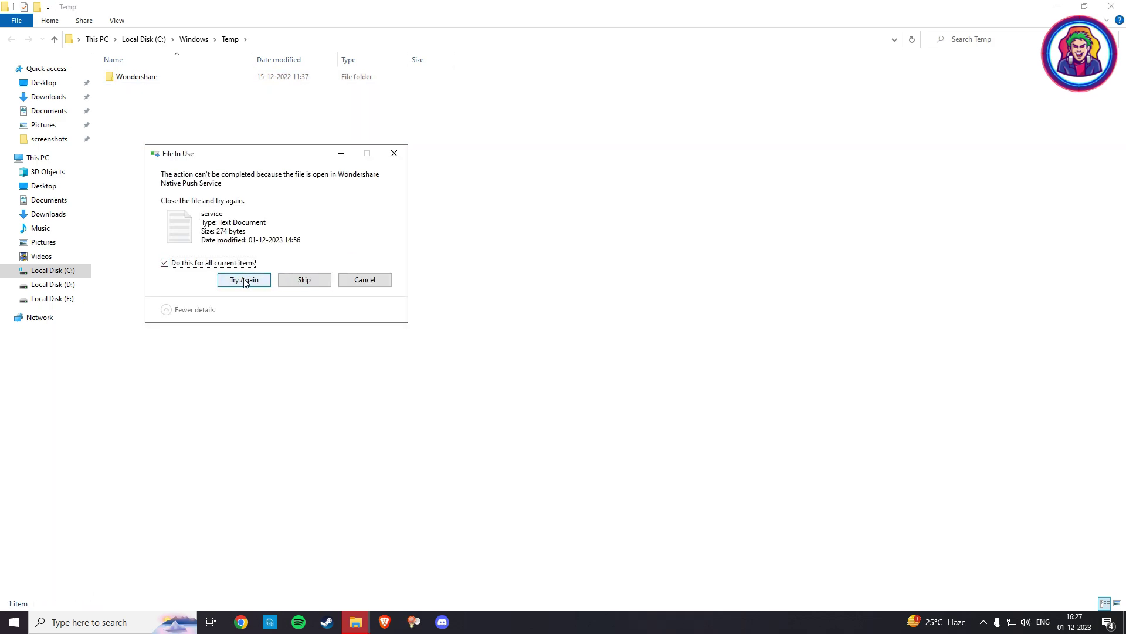
{"action": "left_click", "coordinate": [304, 280]}
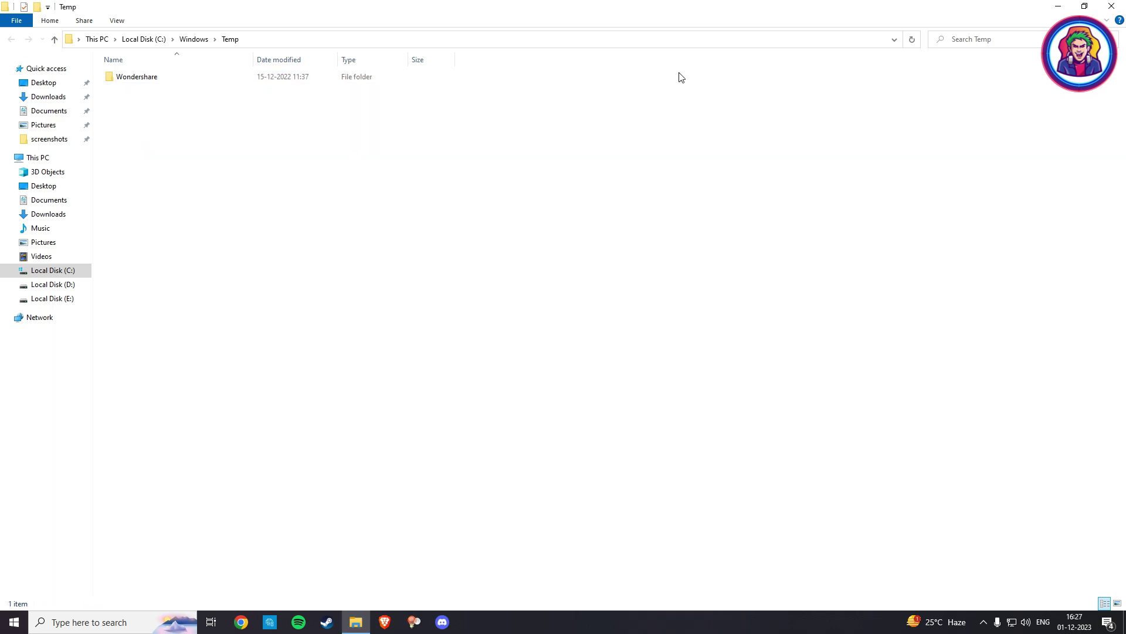
{"action": "left_click", "coordinate": [1112, 6]}
- Open the Prefetch folder by running prefetch from the Run dialog and grant permanent access to the folder
{"action": "left_click", "coordinate": [96, 620]}
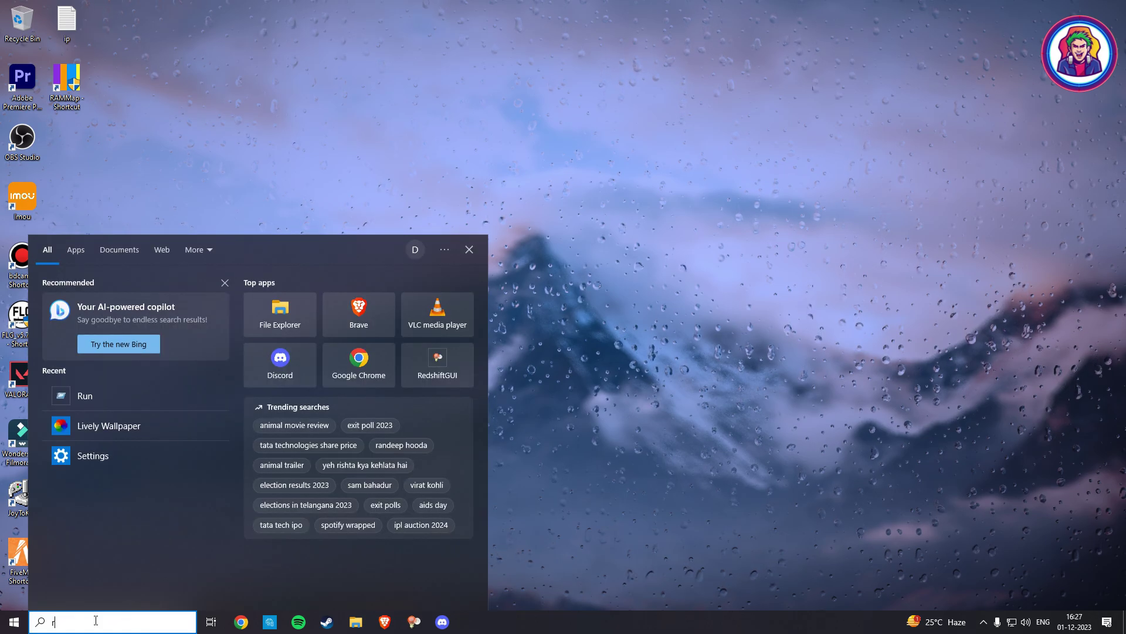
{"action": "type", "text": "run"}
{"action": "key", "text": "Return"}
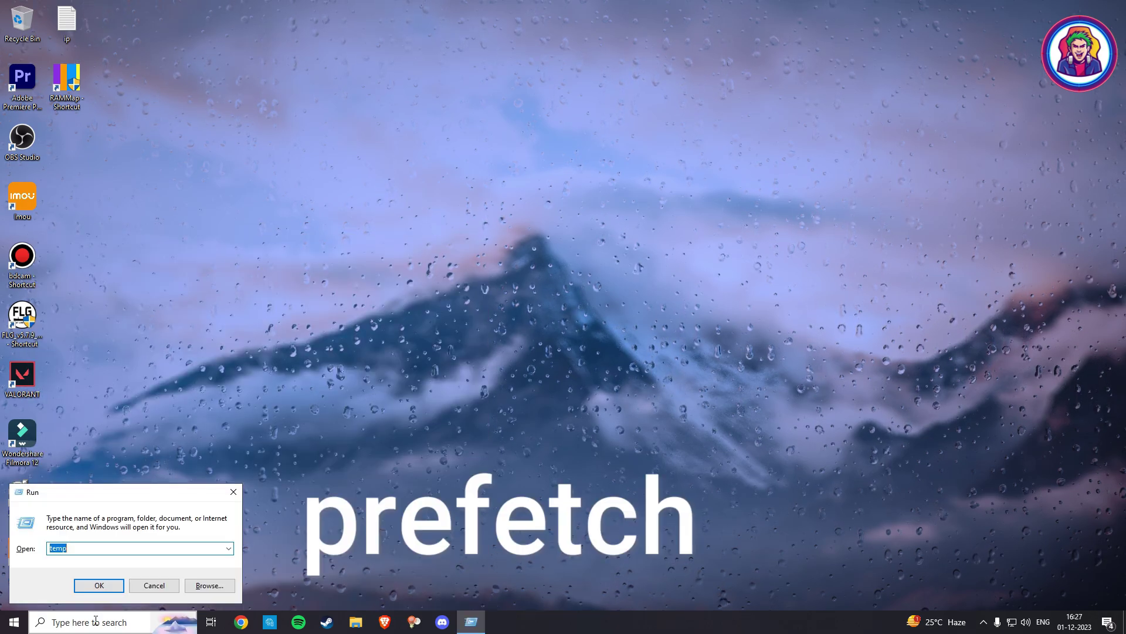
{"action": "type", "text": "pref"}
{"action": "key", "text": "Down"}
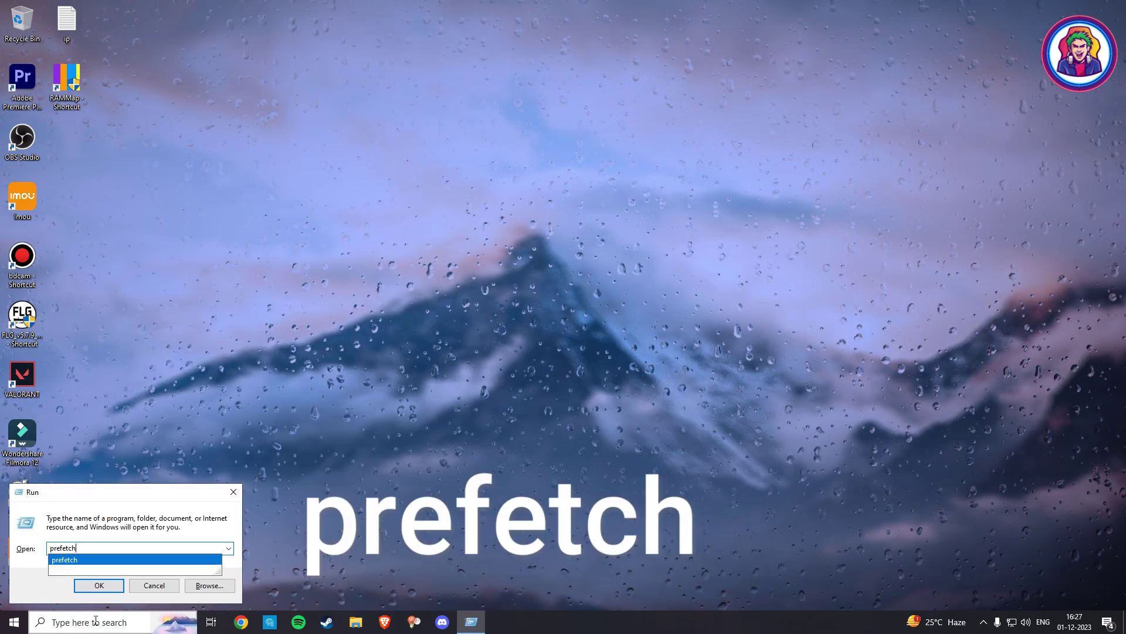
{"action": "key", "text": "Return"}
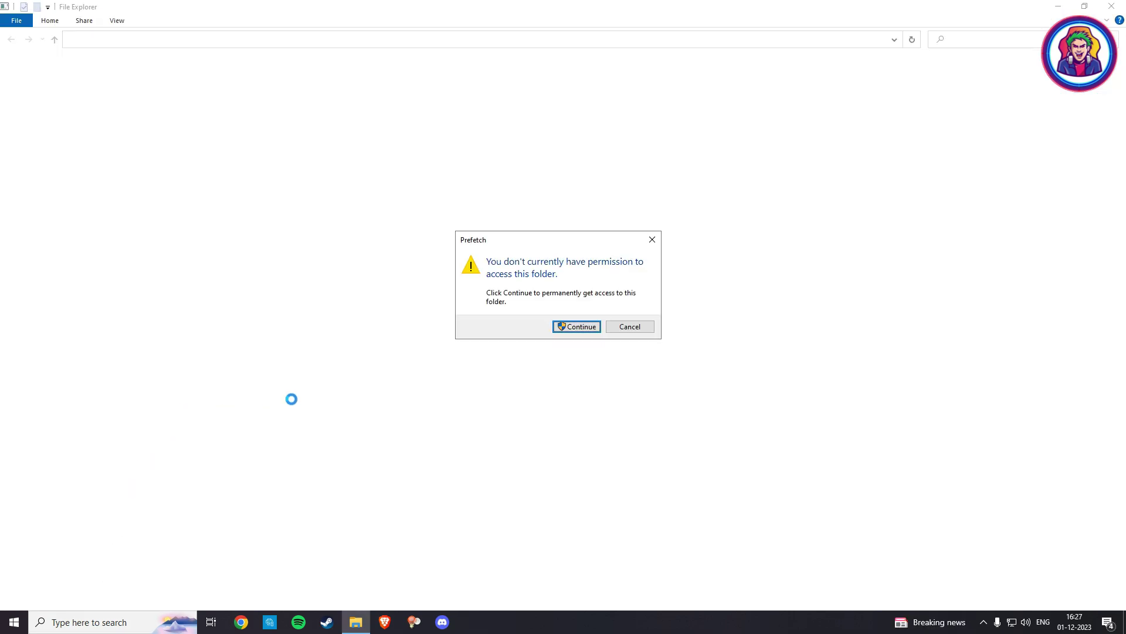
{"action": "left_click", "coordinate": [577, 326]}
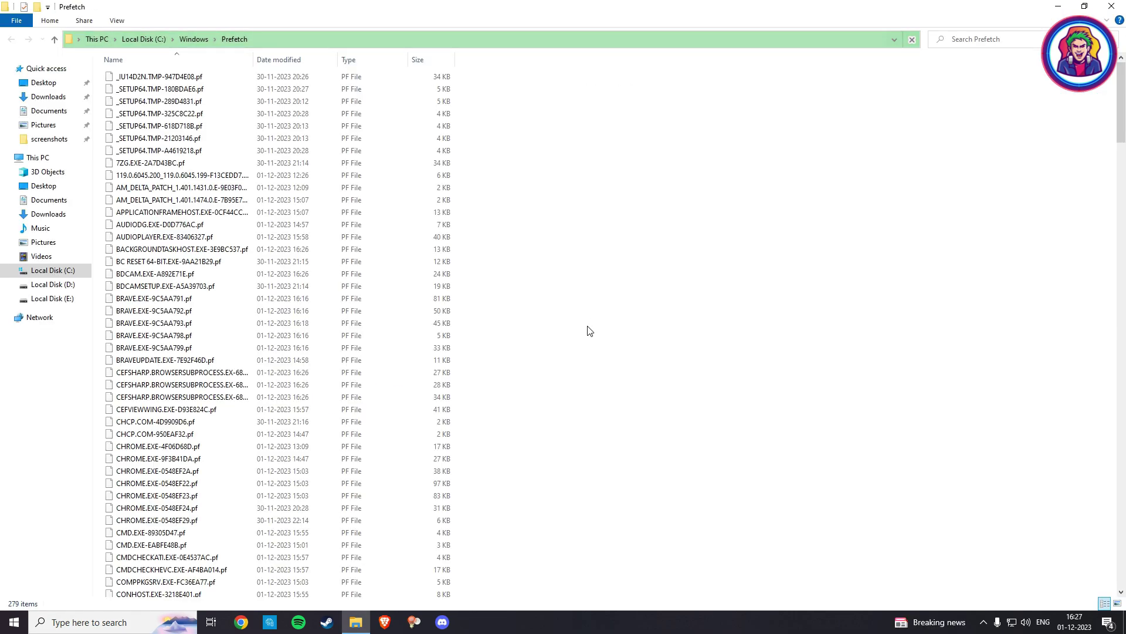
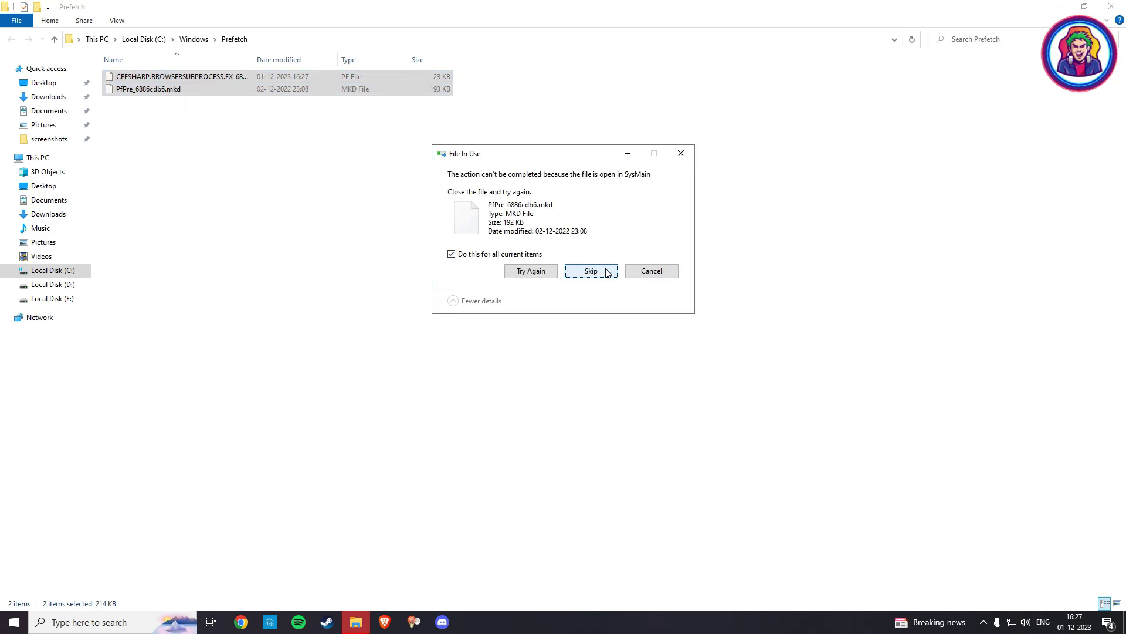
- Delete the files in the Prefetch folder, skipping those in use, and refresh the desktop
{"action": "left_click", "coordinate": [591, 271]}
{"action": "key", "text": "super+d"}
{"action": "right_click", "coordinate": [381, 115]}
{"action": "left_click", "coordinate": [388, 154]}
{"action": "right_click", "coordinate": [247, 360]}
{"action": "left_click", "coordinate": [259, 394]}
- Search for delete, open the Delete temporary files setting and go to the Temporary files page for drive C
{"action": "left_click", "coordinate": [106, 619]}
{"action": "type", "text": "de"}
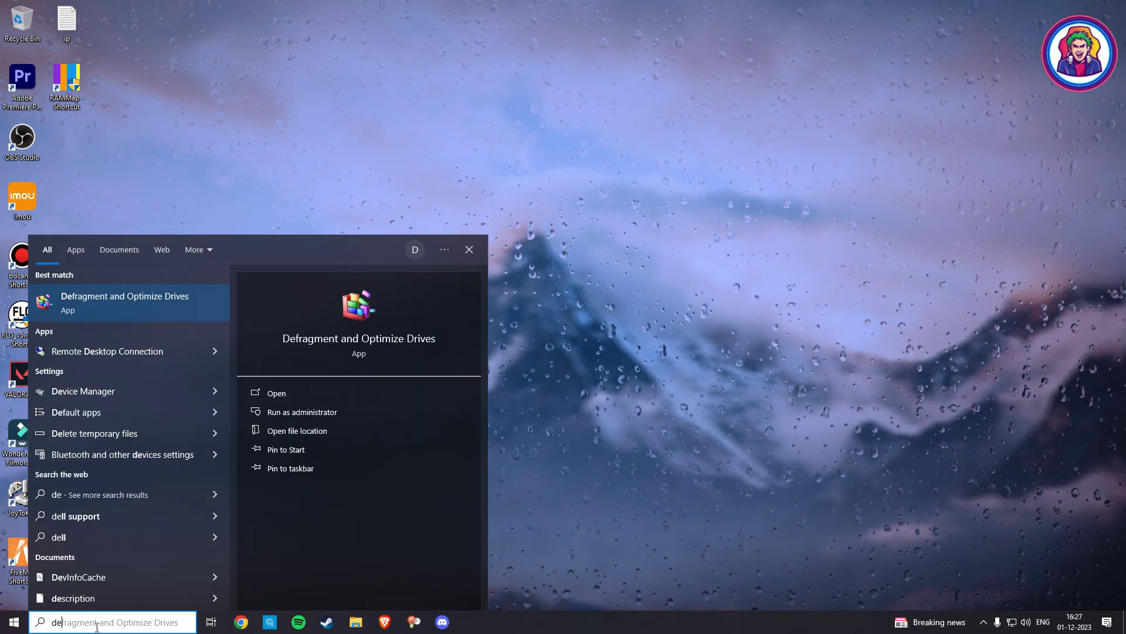
{"action": "type", "text": "lete"}
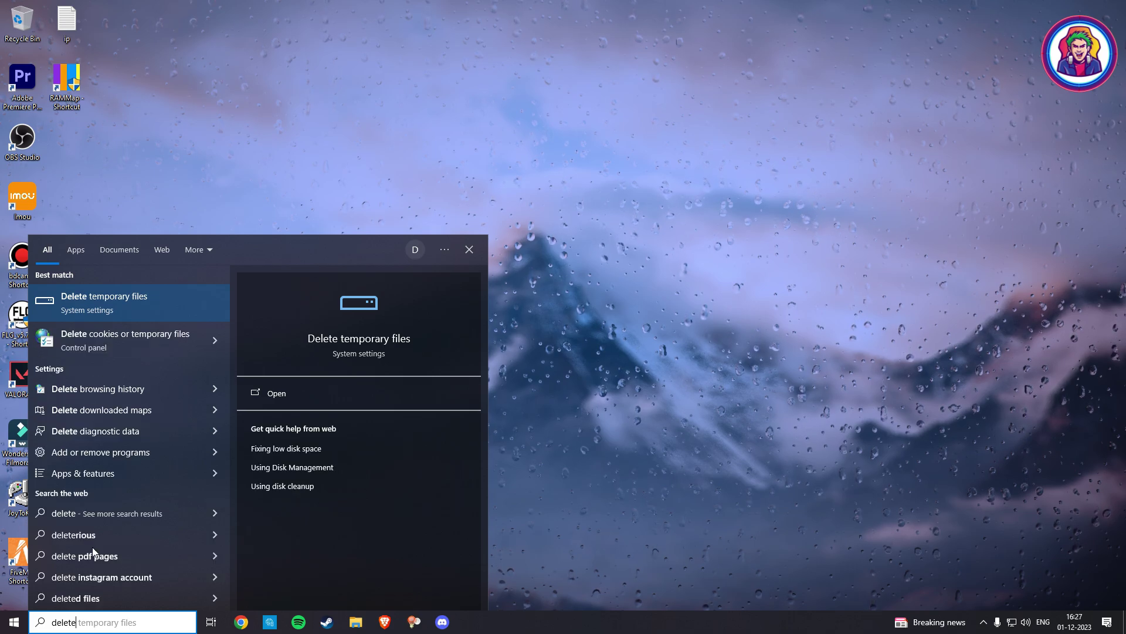
{"action": "left_click", "coordinate": [129, 305]}
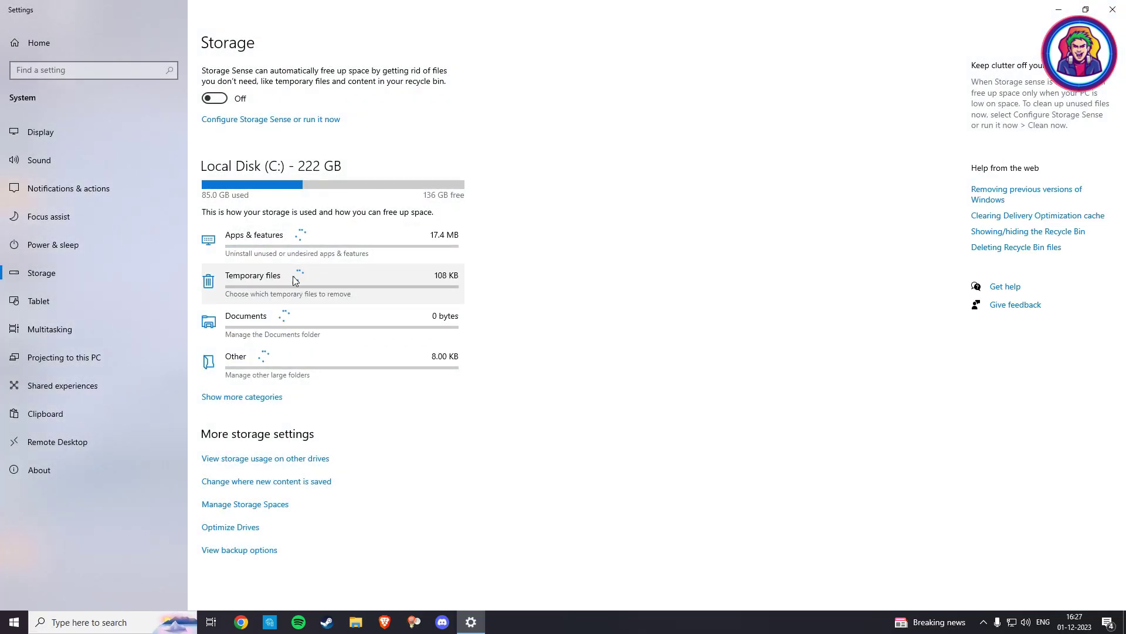
{"action": "left_click", "coordinate": [295, 281]}
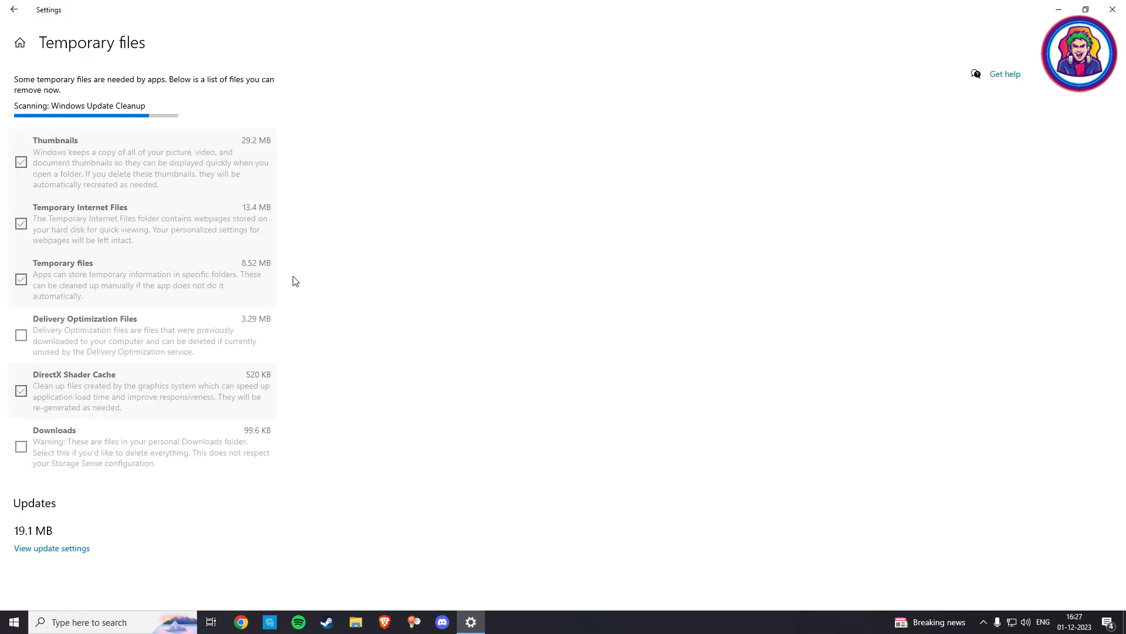
- Review the temporary file categories and check what the Downloads folder contains in File Explorer, then return to Settings
{"action": "scroll", "coordinate": [294, 280], "scroll_direction": "down", "scroll_amount": 3}
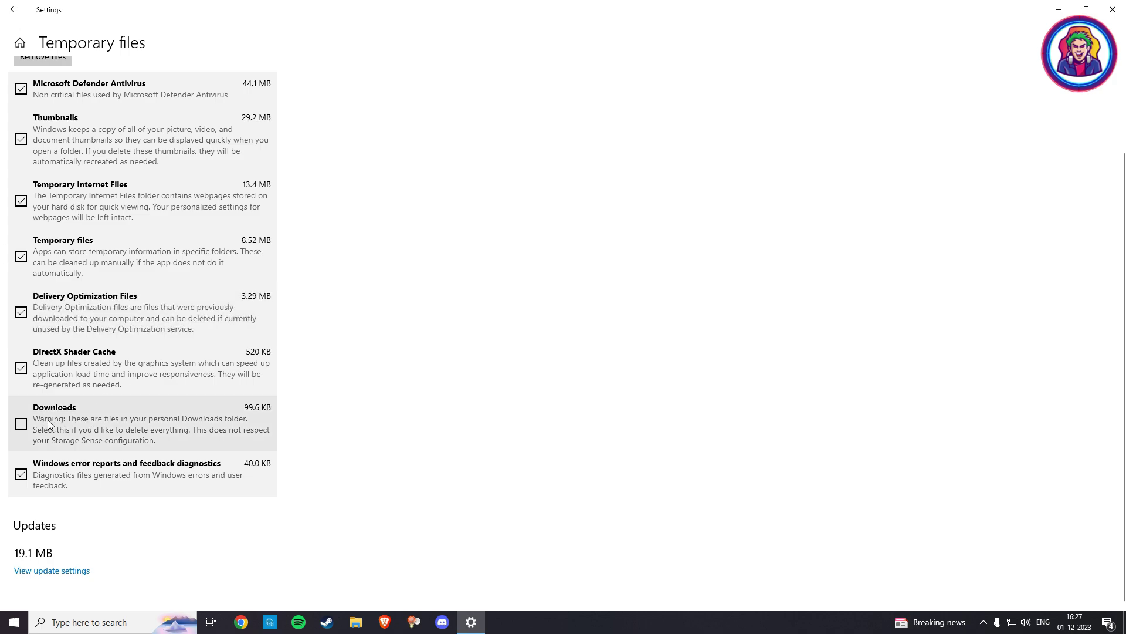
{"action": "left_click", "coordinate": [356, 622]}
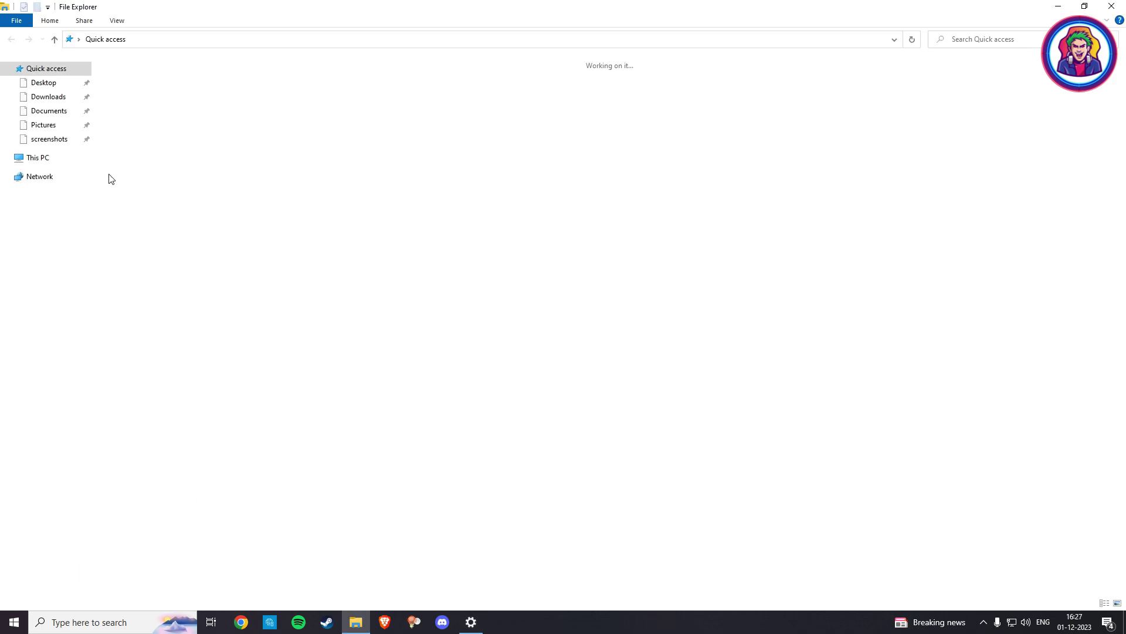
{"action": "left_click", "coordinate": [48, 97]}
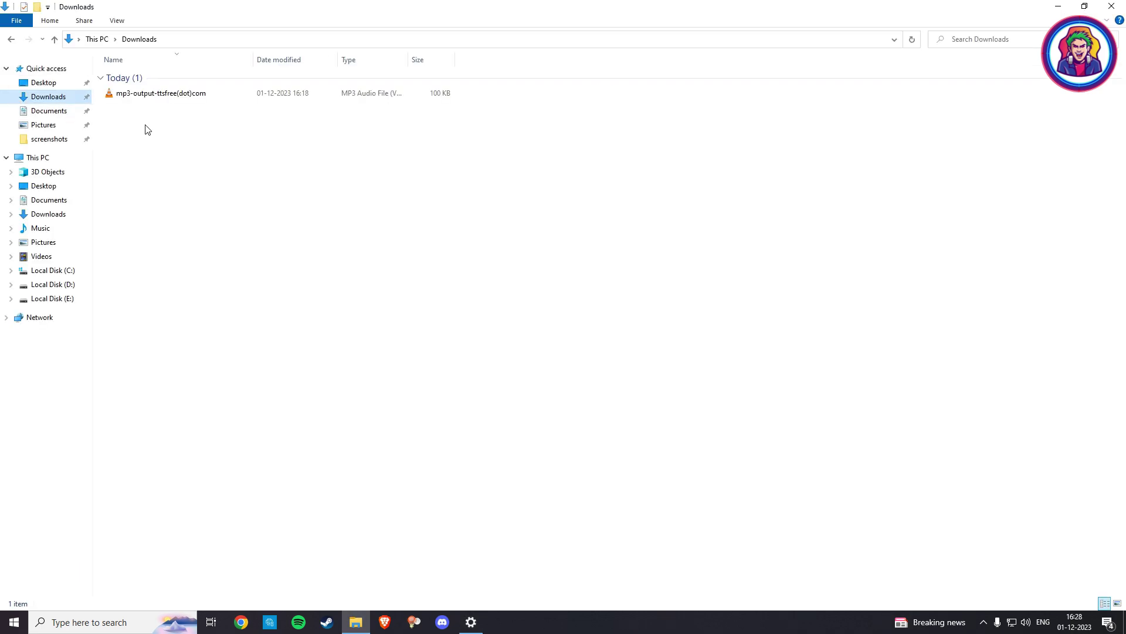
{"action": "left_click", "coordinate": [466, 626]}
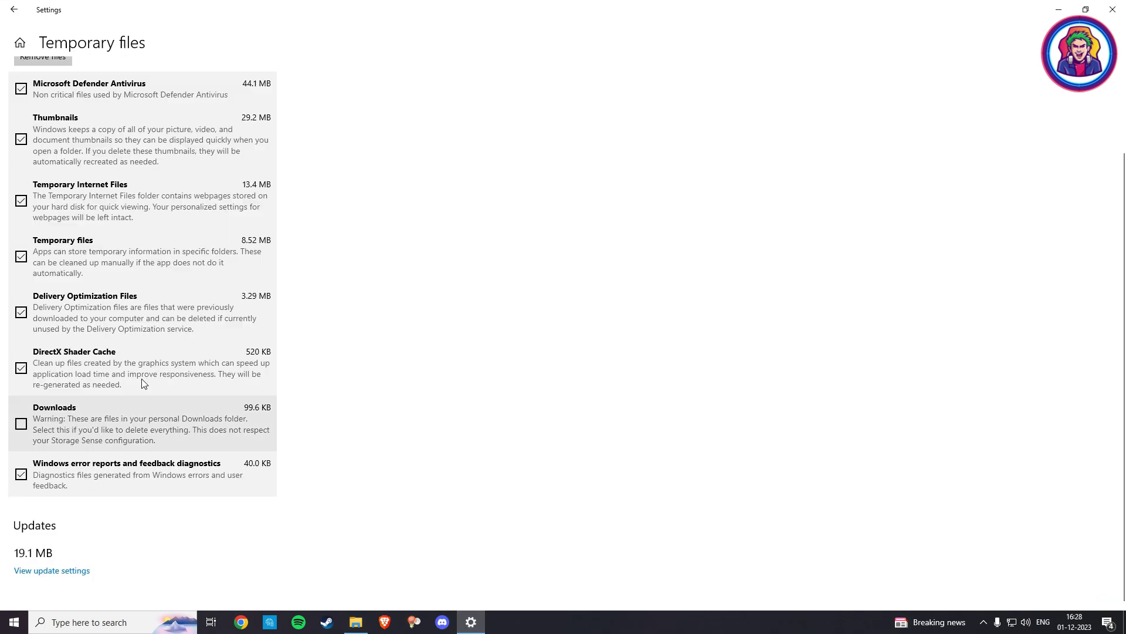
- Remove the temporary files of every category except Downloads, and close Settings and File Explorer
{"action": "scroll", "coordinate": [102, 264], "scroll_direction": "up", "scroll_amount": 2}
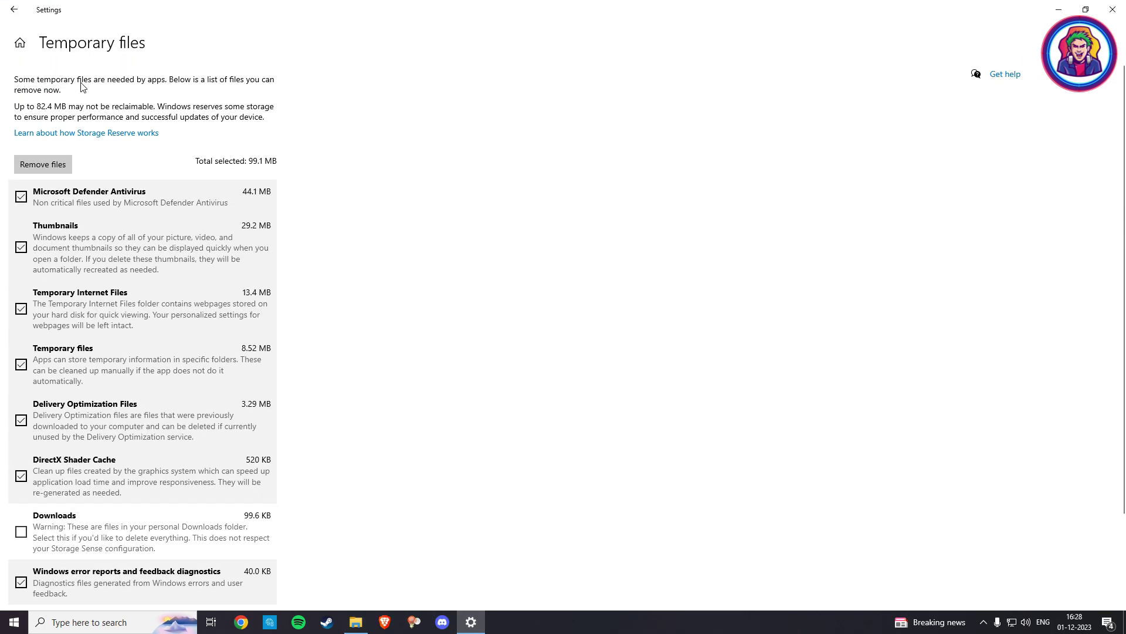
{"action": "left_click", "coordinate": [54, 165]}
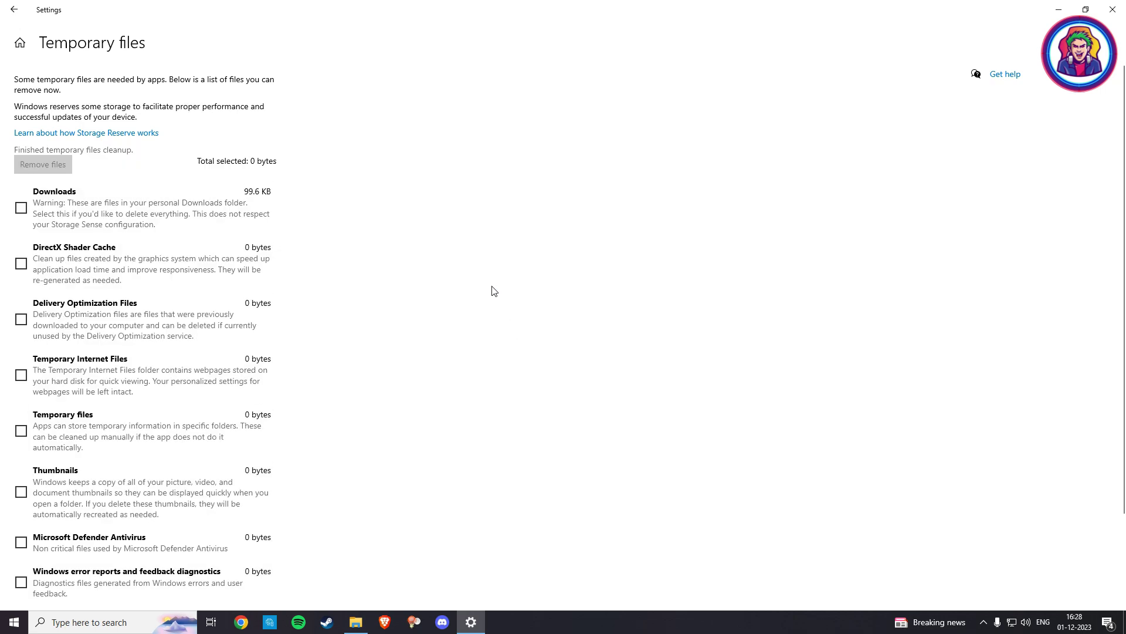
{"action": "left_click", "coordinate": [1113, 9]}
{"action": "left_click", "coordinate": [1113, 6]}
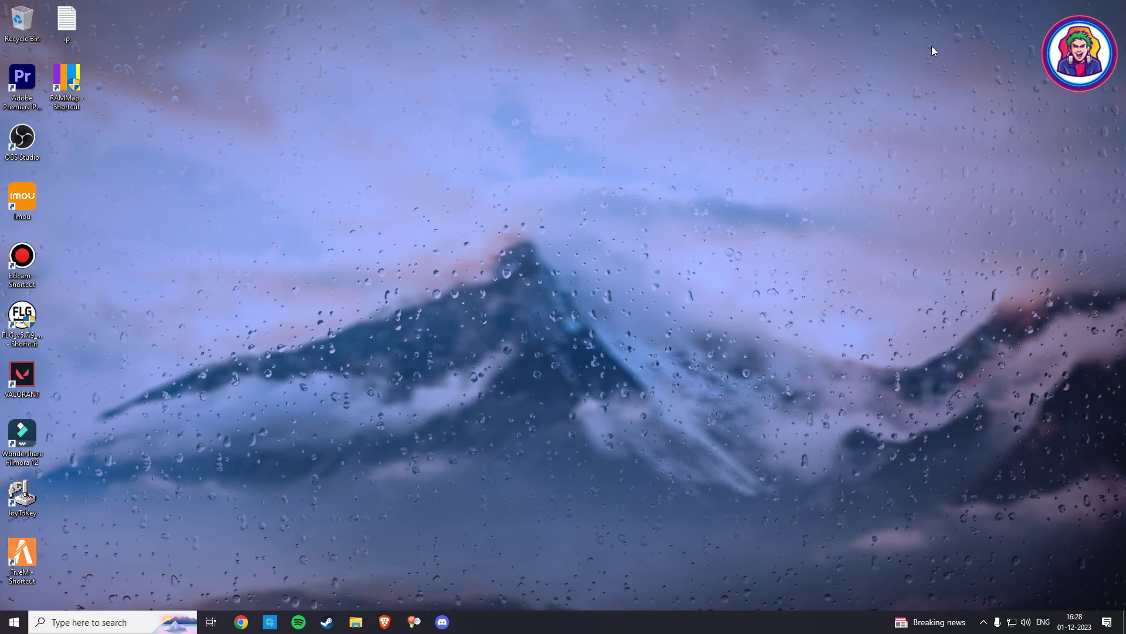
- Refresh the desktop after the cleanup
{"action": "right_click", "coordinate": [379, 139]}
{"action": "right_click", "coordinate": [385, 181]}
{"action": "left_click", "coordinate": [405, 214]}
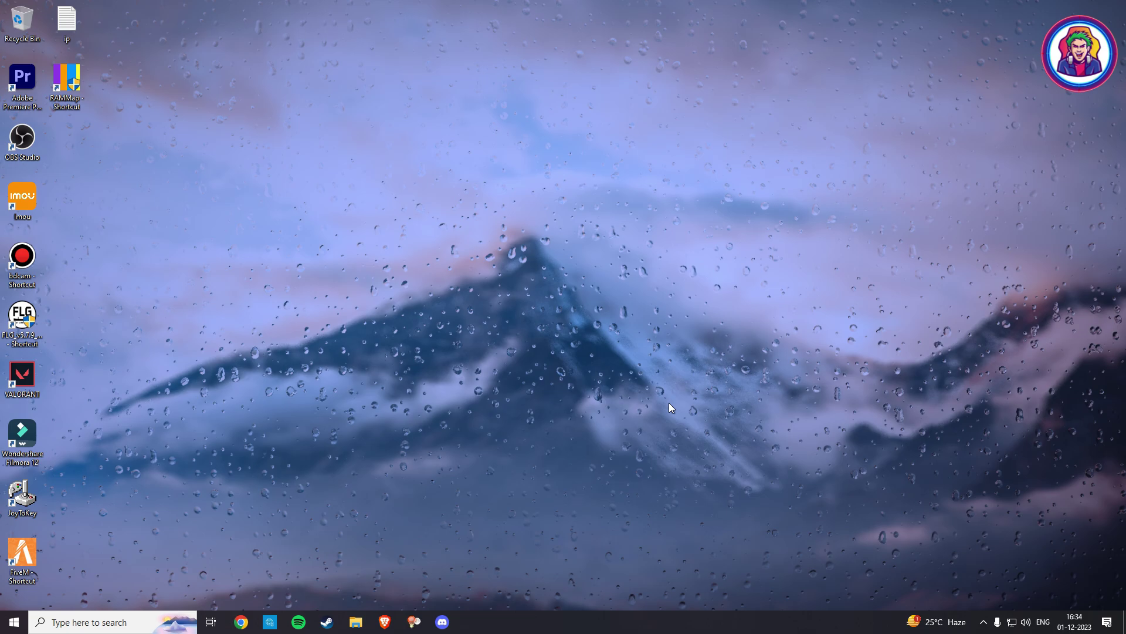
- Open Task Manager to check the running processes and resource usage, and refresh the desktop
{"action": "right_click", "coordinate": [622, 623]}
{"action": "left_click", "coordinate": [656, 562]}
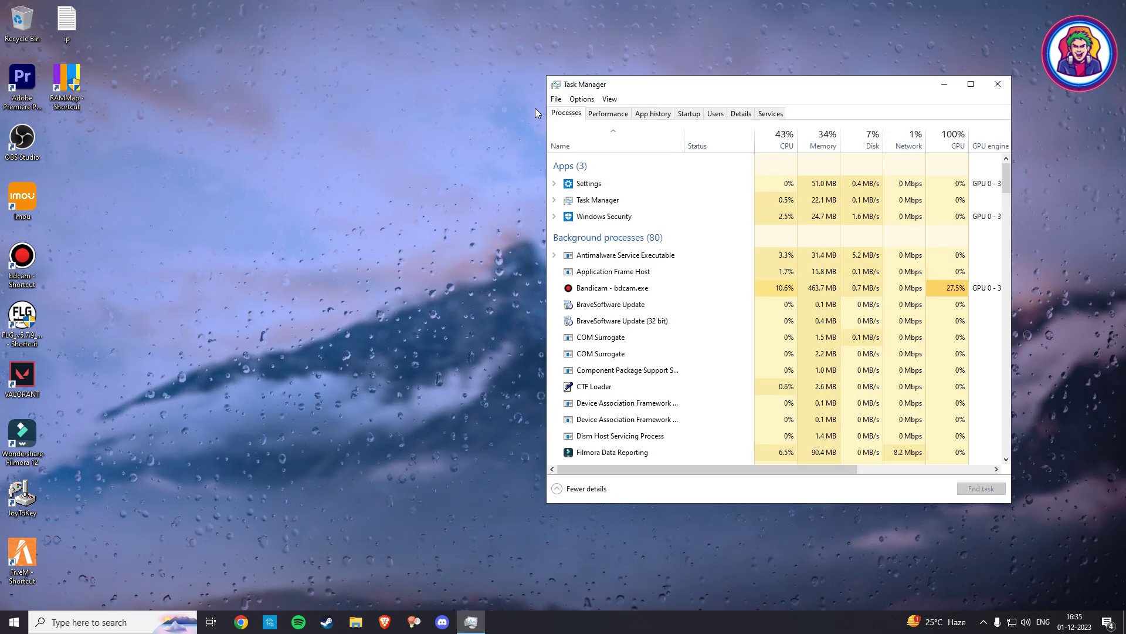
{"action": "right_click", "coordinate": [406, 106]}
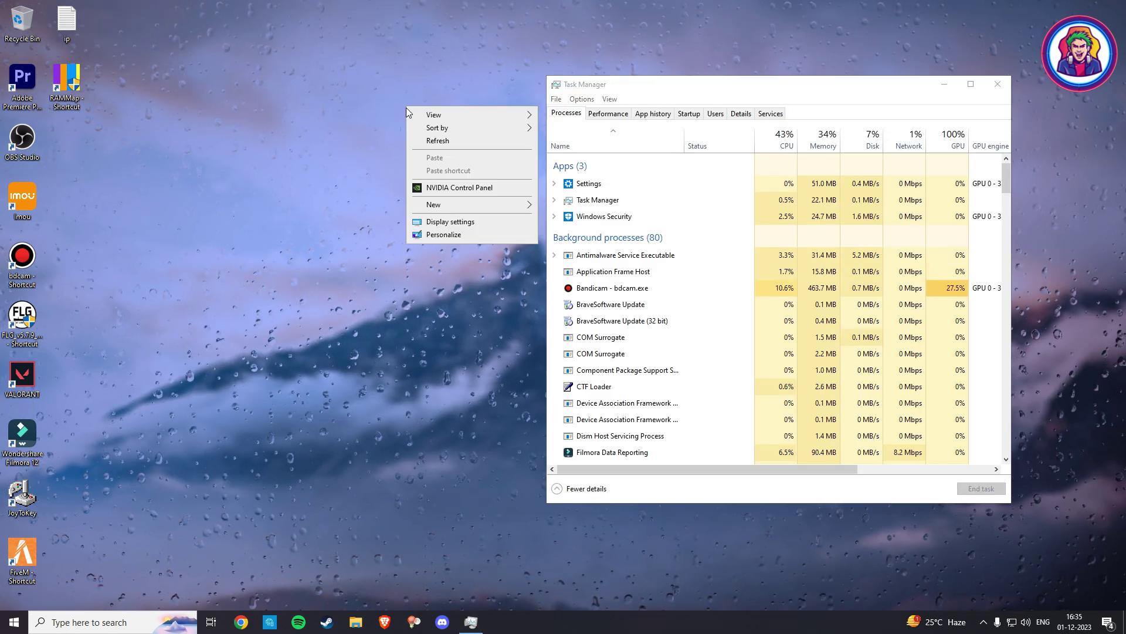
{"action": "left_click", "coordinate": [436, 141]}
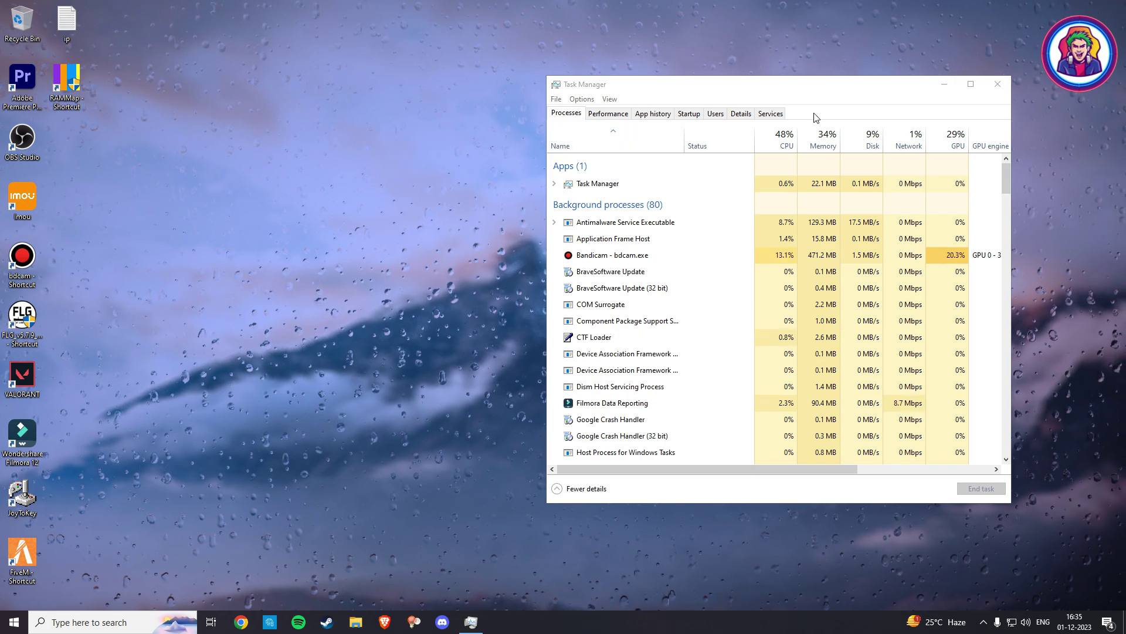
{"action": "left_click_drag", "start_coordinate": [813, 90], "coordinate": [644, 98]}
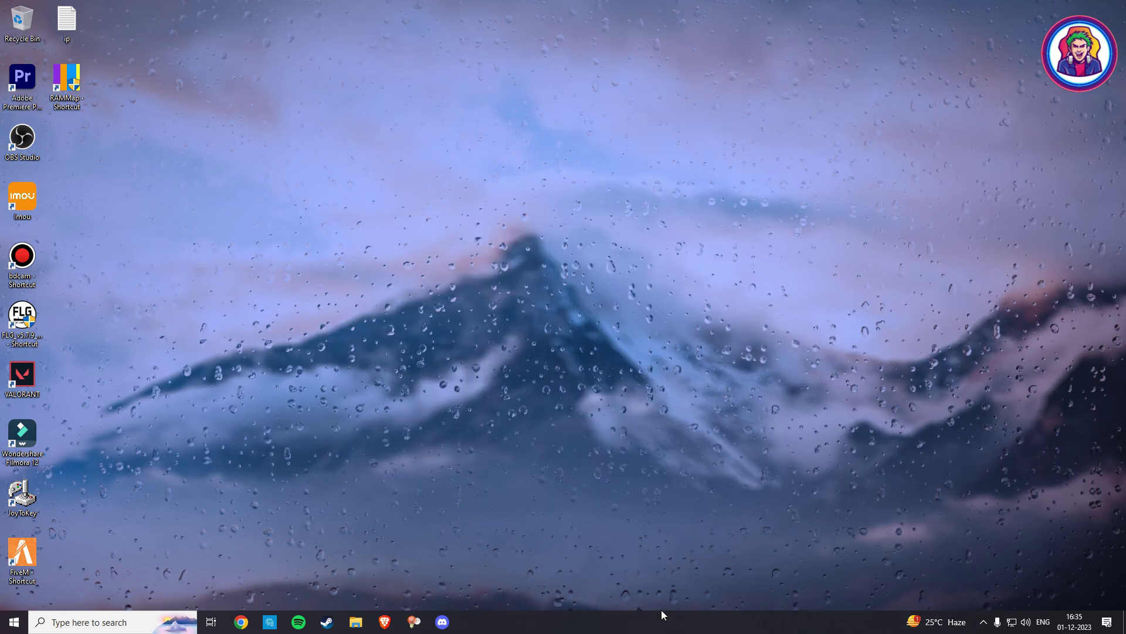
{"action": "right_click", "coordinate": [661, 613]}
{"action": "left_click", "coordinate": [701, 561]}
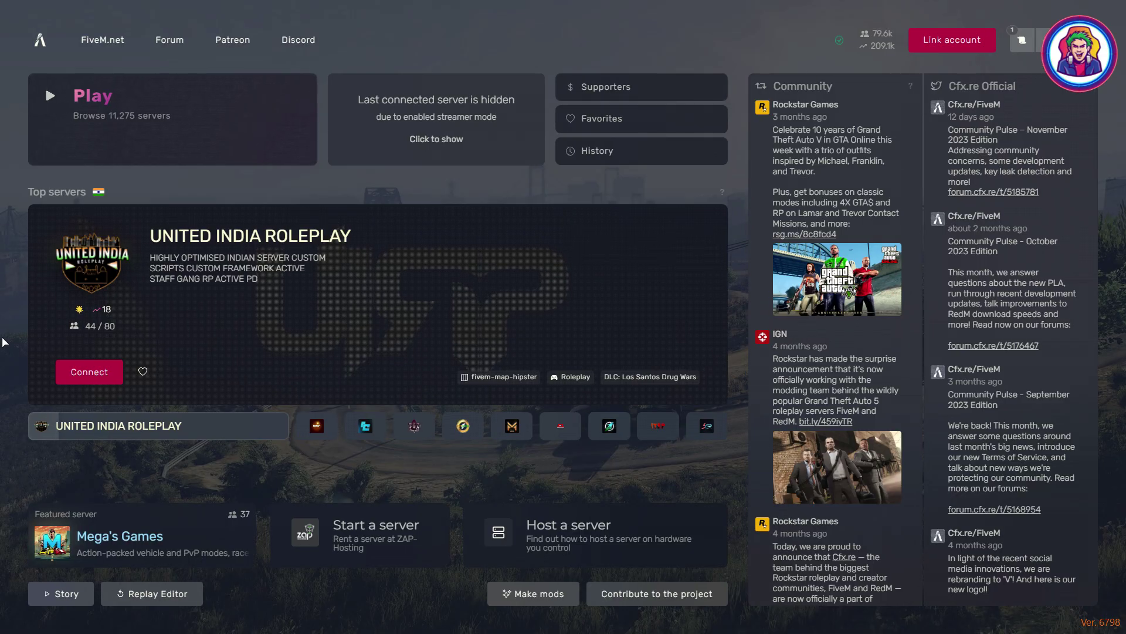
- With FiveM running, open Task Manager over the game and show the detailed list of processes
{"action": "key", "text": "super"}
{"action": "right_click", "coordinate": [576, 623]}
{"action": "left_click", "coordinate": [617, 565]}
{"action": "left_click_drag", "start_coordinate": [789, 88], "coordinate": [641, 95]}
{"action": "left_click", "coordinate": [617, 122]}
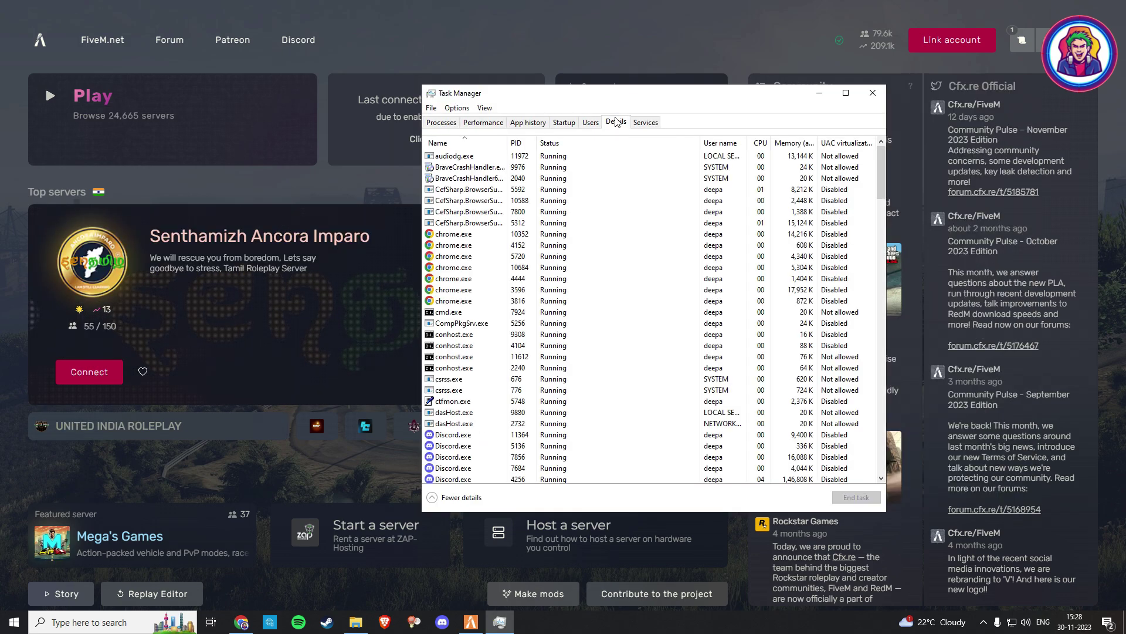
- Set the priority of the FiveM.exe process to High and confirm the change
{"action": "scroll", "coordinate": [528, 292], "scroll_direction": "down", "scroll_amount": 5}
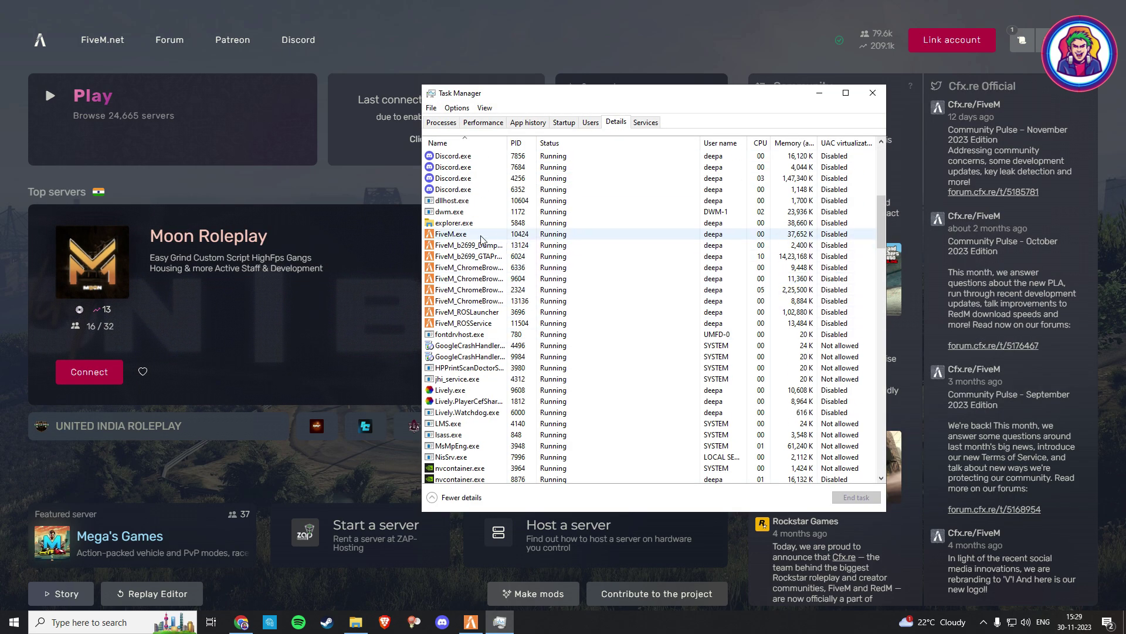
{"action": "right_click", "coordinate": [472, 234]}
{"action": "mouse_move", "coordinate": [546, 286]}
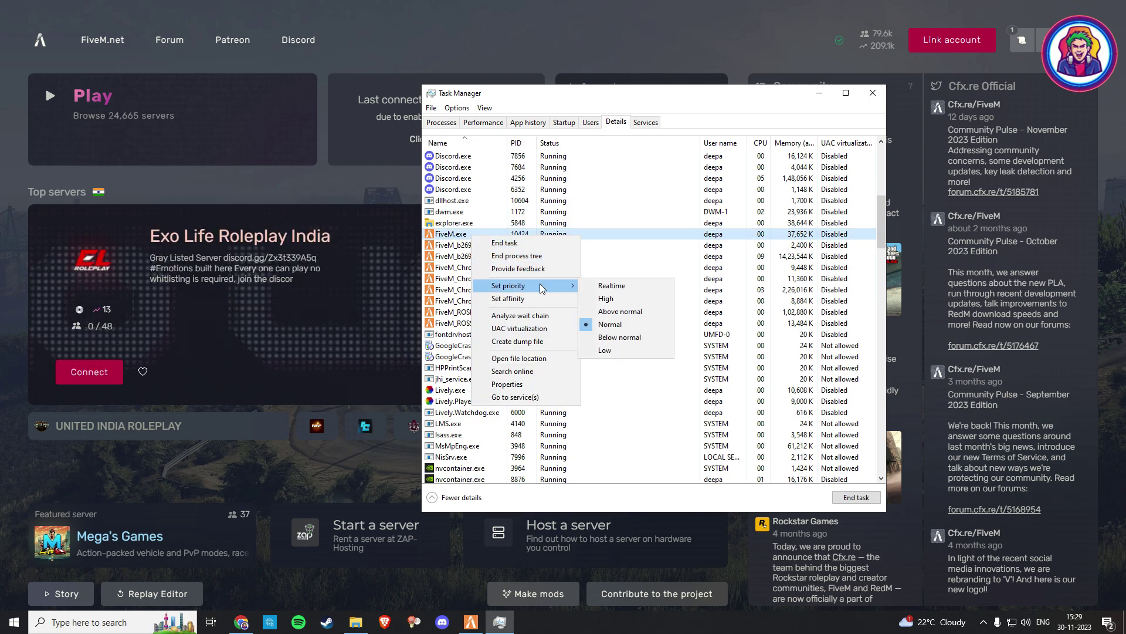
{"action": "left_click", "coordinate": [618, 301]}
{"action": "left_click", "coordinate": [583, 327]}
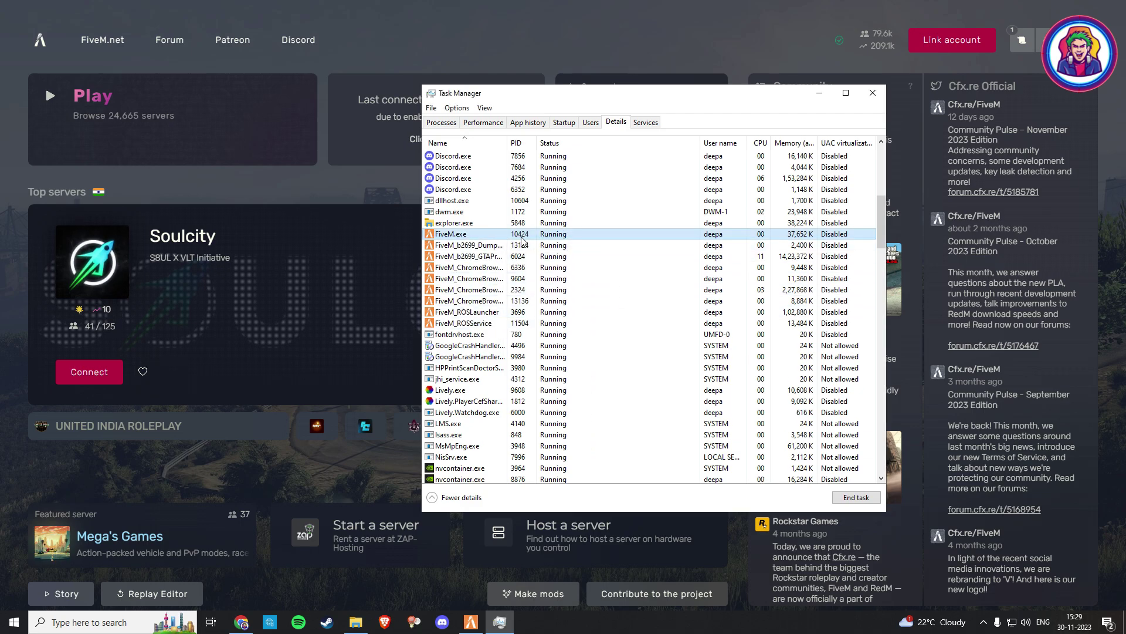
- Set the priority of the FiveM_b2699_GTAProcess.exe process to High, confirm the change, and close Task Manager
{"action": "left_click", "coordinate": [496, 256]}
{"action": "right_click", "coordinate": [495, 254]}
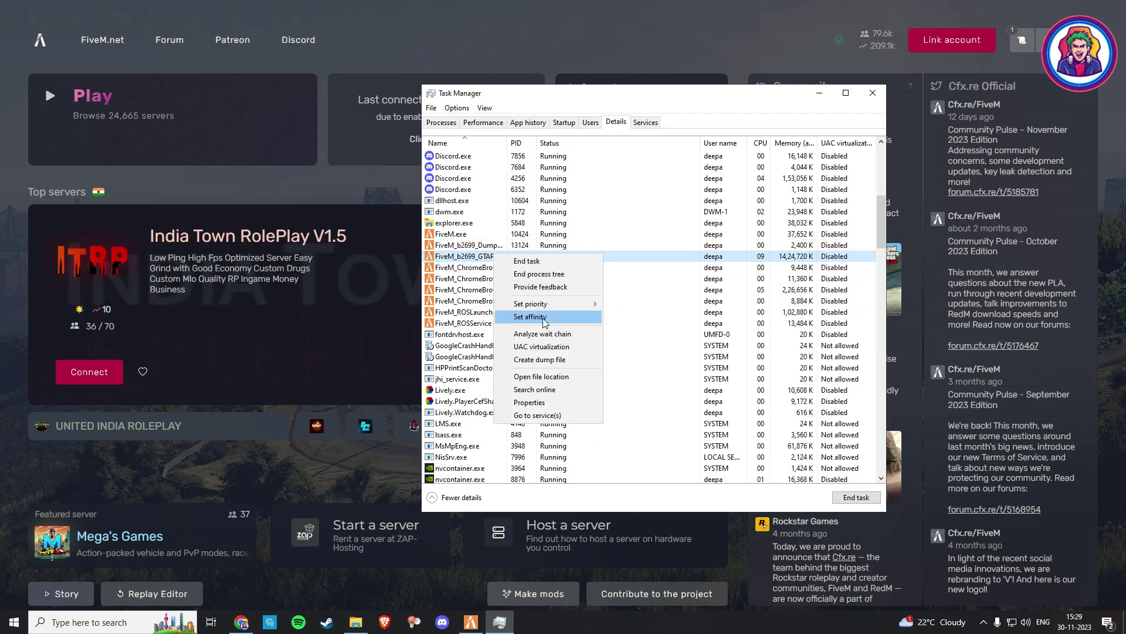
{"action": "mouse_move", "coordinate": [597, 309]}
{"action": "left_click", "coordinate": [629, 316]}
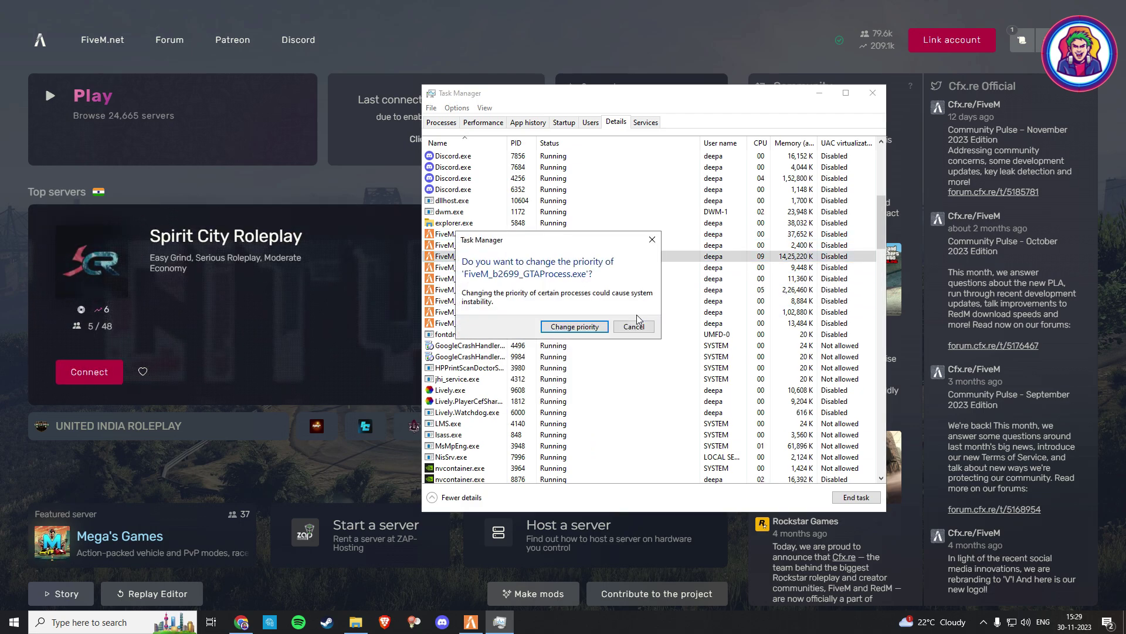
{"action": "left_click", "coordinate": [576, 327]}
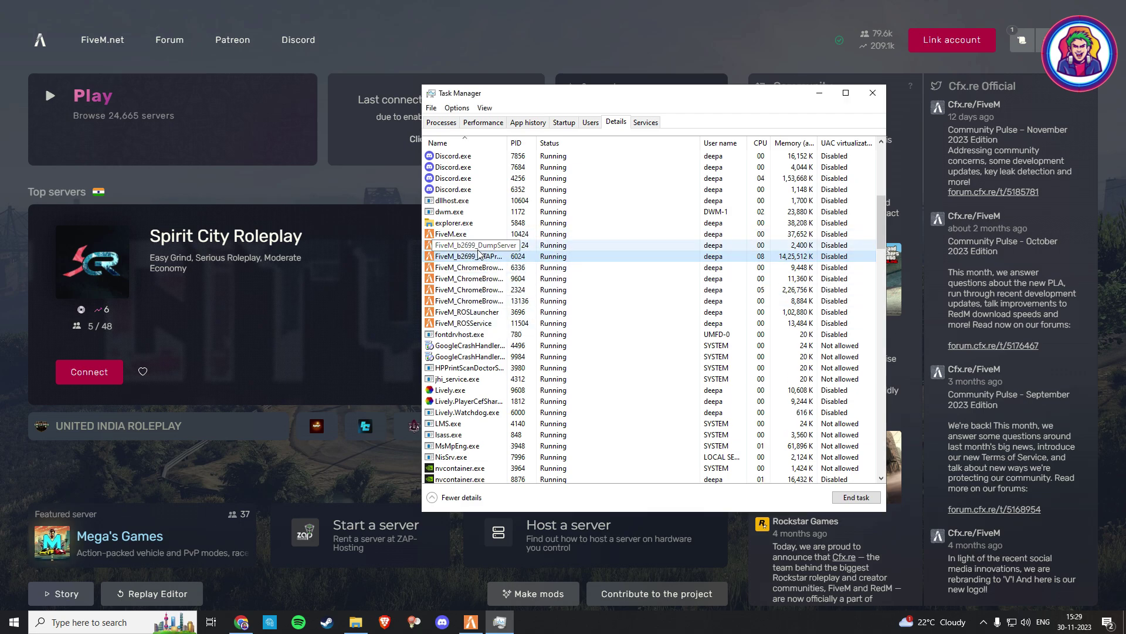
{"action": "left_click", "coordinate": [871, 92]}
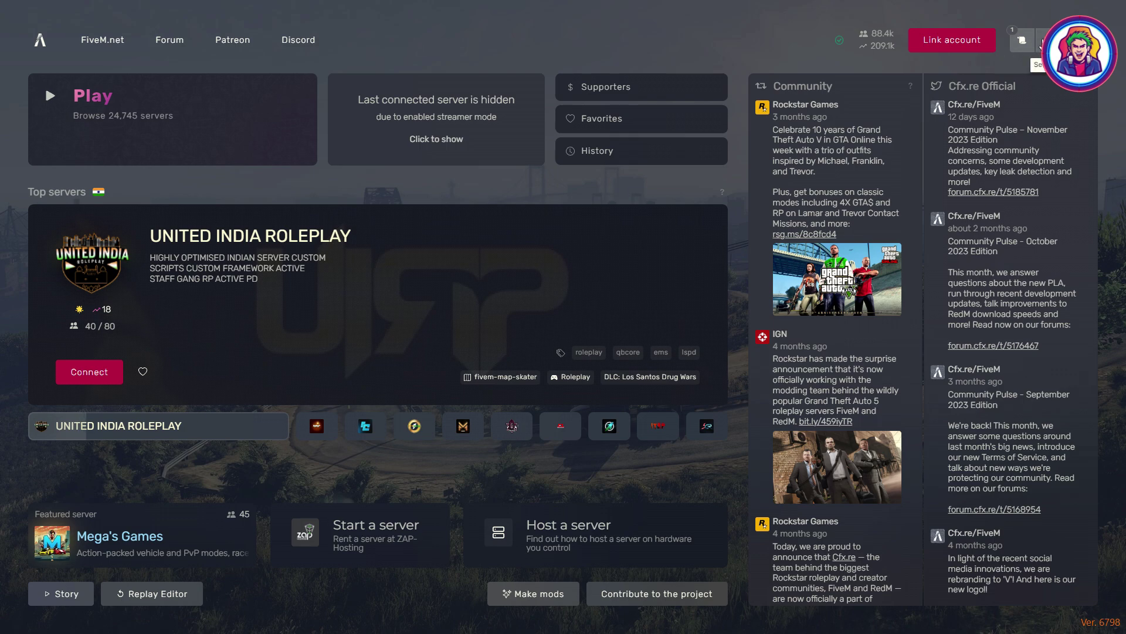
- Open the FiveM client settings and show the Game section
{"action": "left_click", "coordinate": [1041, 45]}
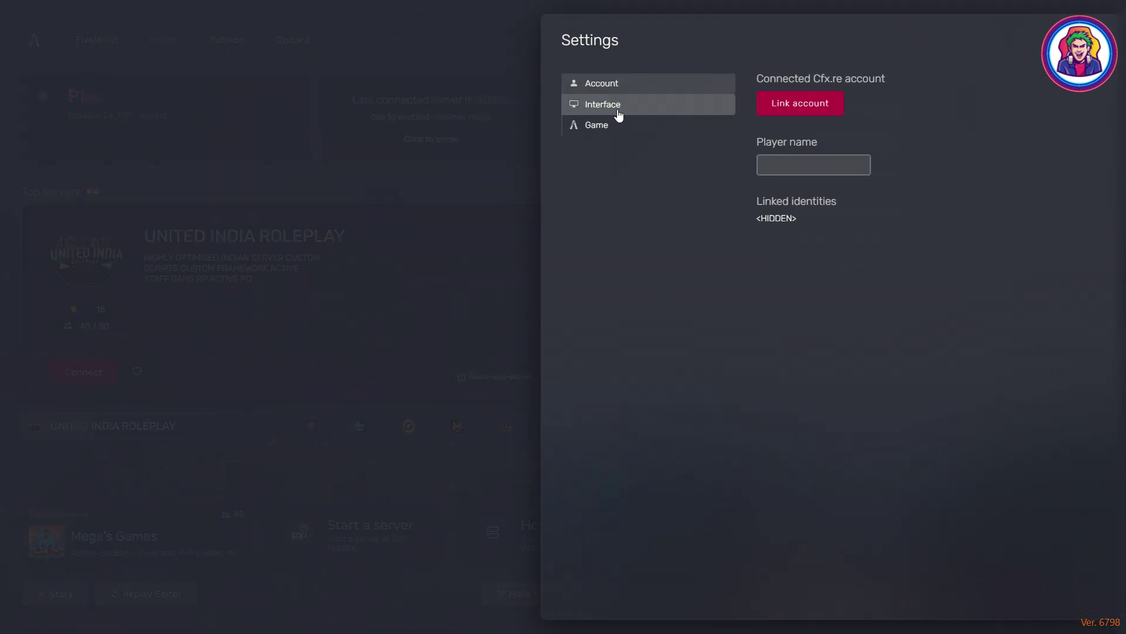
{"action": "left_click", "coordinate": [610, 128]}
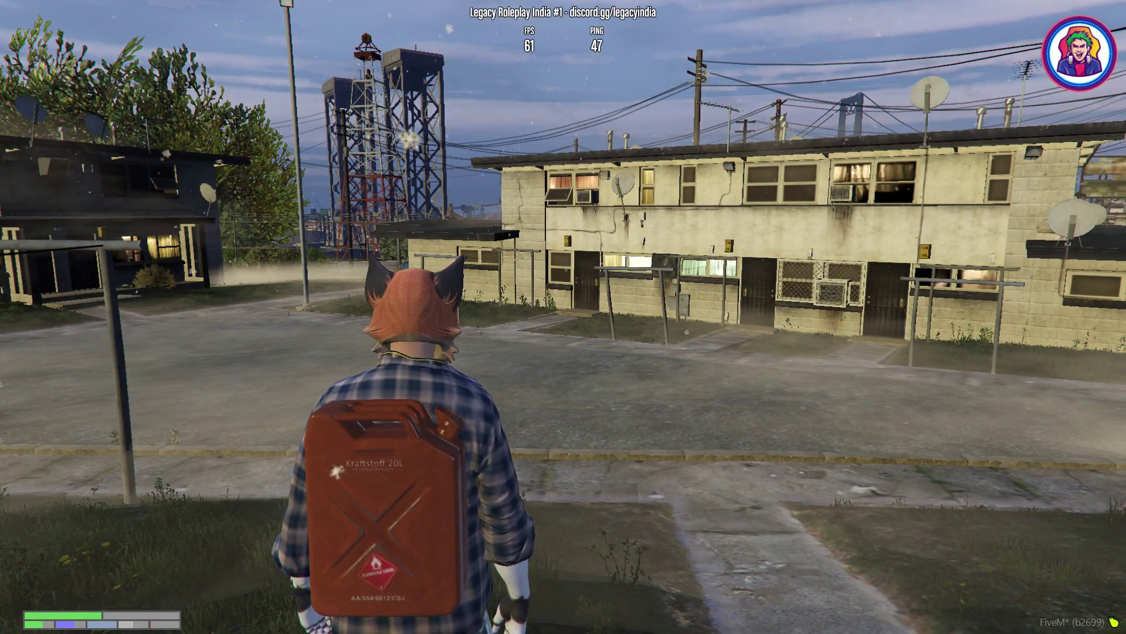
- On the Legacy Roplay India server, open the in-game Graphics settings from the pause menu
{"action": "key", "text": "Escape"}
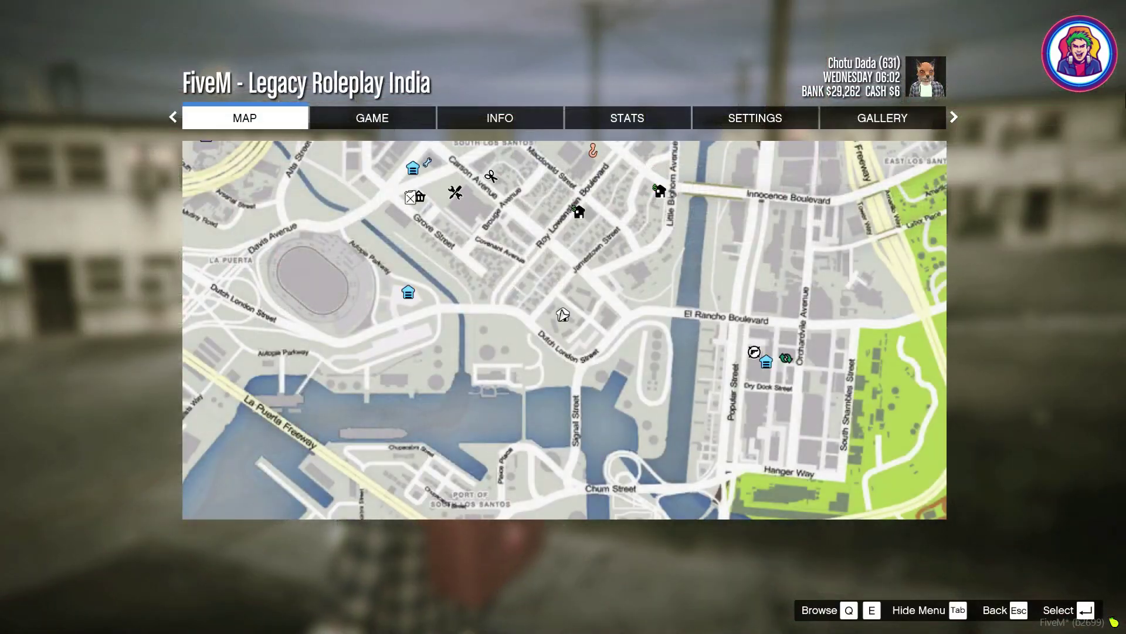
{"action": "key", "text": "e"}
{"action": "key", "text": "e"}
{"action": "key", "text": "e"}
{"action": "key", "text": "e"}
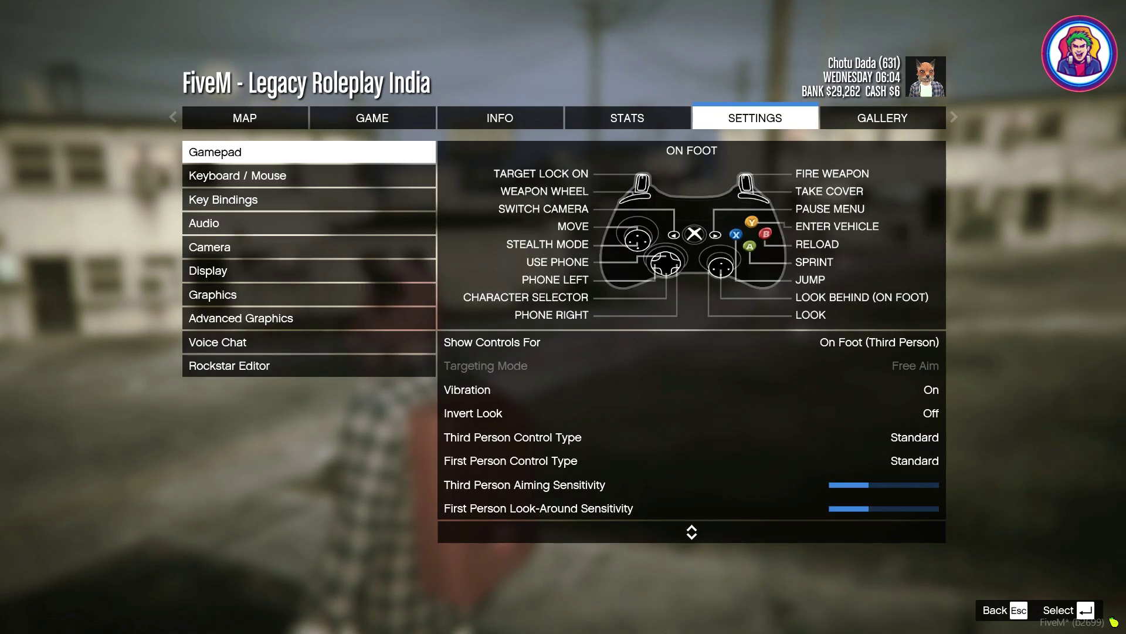
{"action": "key", "text": "Down"}
{"action": "key", "text": "Down"}
{"action": "key", "text": "Down"}
{"action": "key", "text": "Down"}
{"action": "key", "text": "Down"}
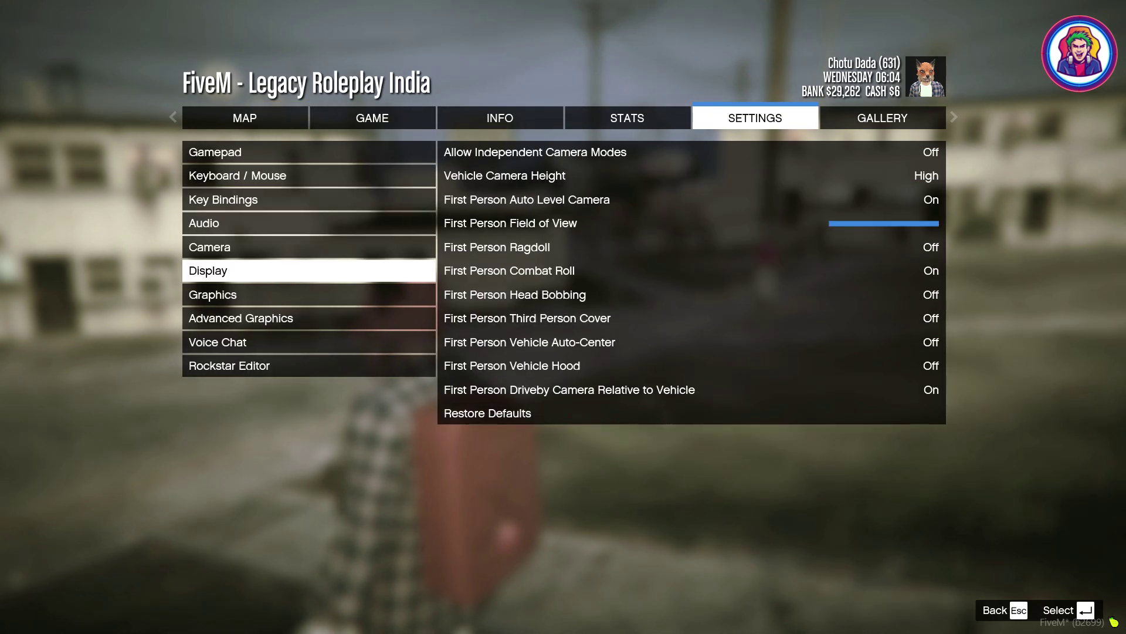
{"action": "key", "text": "Down"}
{"action": "key", "text": "Return"}
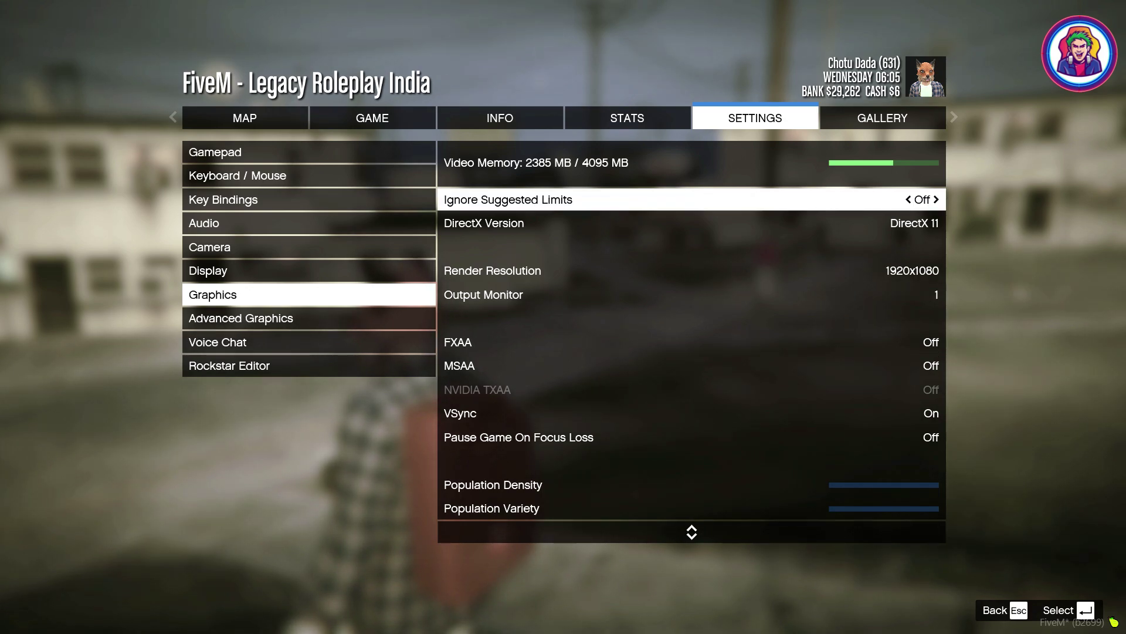
- Review every option in the Graphics settings, from DirectX Version down to Tessellation, and check the Advanced Graphics options
{"action": "key", "text": "Down"}
{"action": "key", "text": "Down"}
{"action": "key", "text": "Down"}
{"action": "key", "text": "Down"}
{"action": "key", "text": "Down"}
{"action": "key", "text": "Down"}
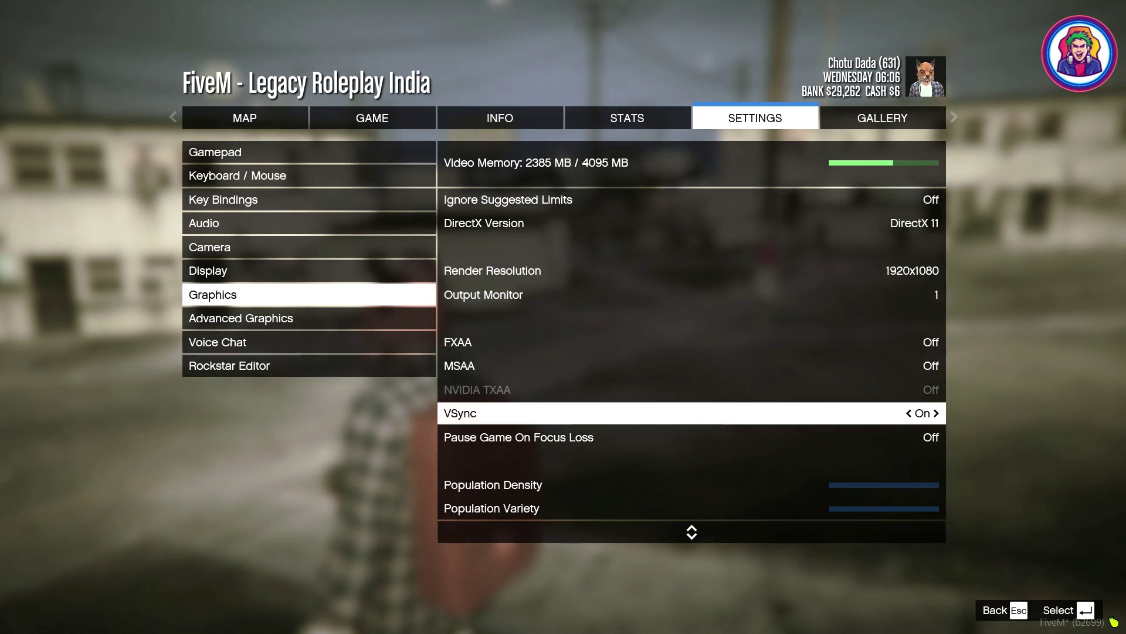
{"action": "key", "text": "Down"}
{"action": "key", "text": "Down"}
{"action": "key", "text": "Down"}
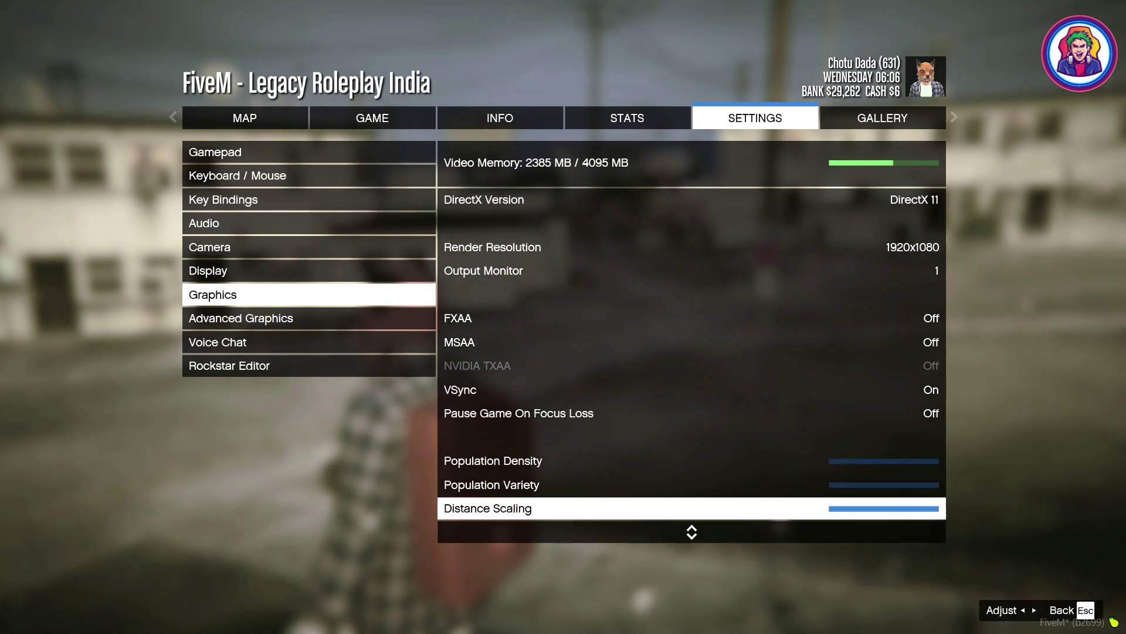
{"action": "key", "text": "Down"}
{"action": "key", "text": "Down"}
{"action": "key", "text": "Up"}
{"action": "key", "text": "Up"}
{"action": "key", "text": "Down"}
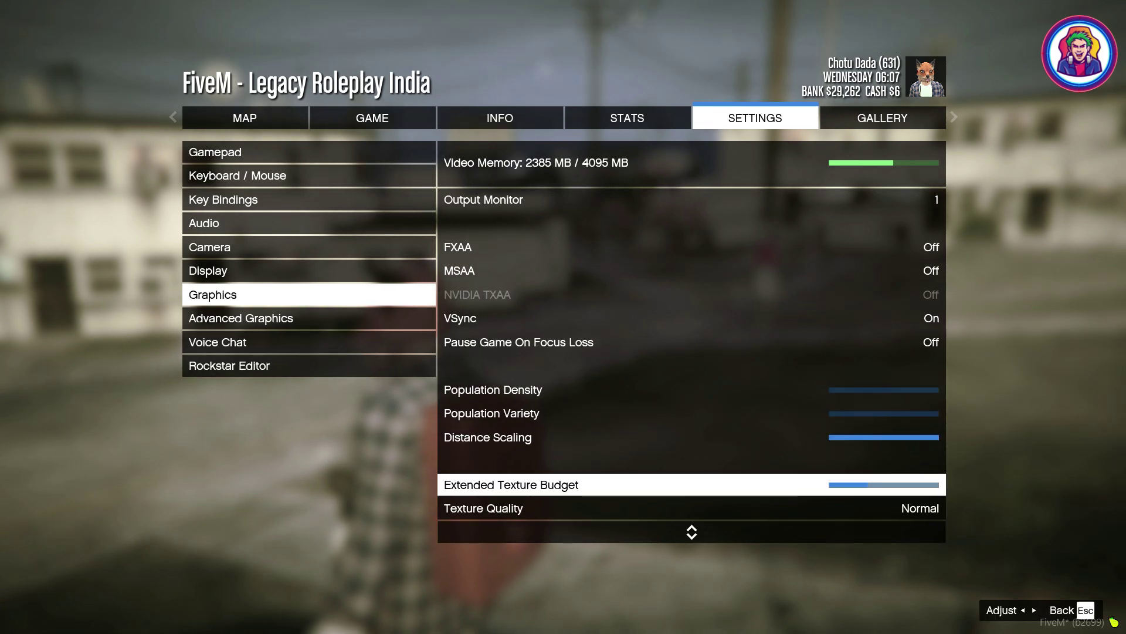
{"action": "key", "text": "Down"}
{"action": "key", "text": "Down"}
{"action": "key", "text": "Down"}
{"action": "key", "text": "Down"}
{"action": "key", "text": "Down"}
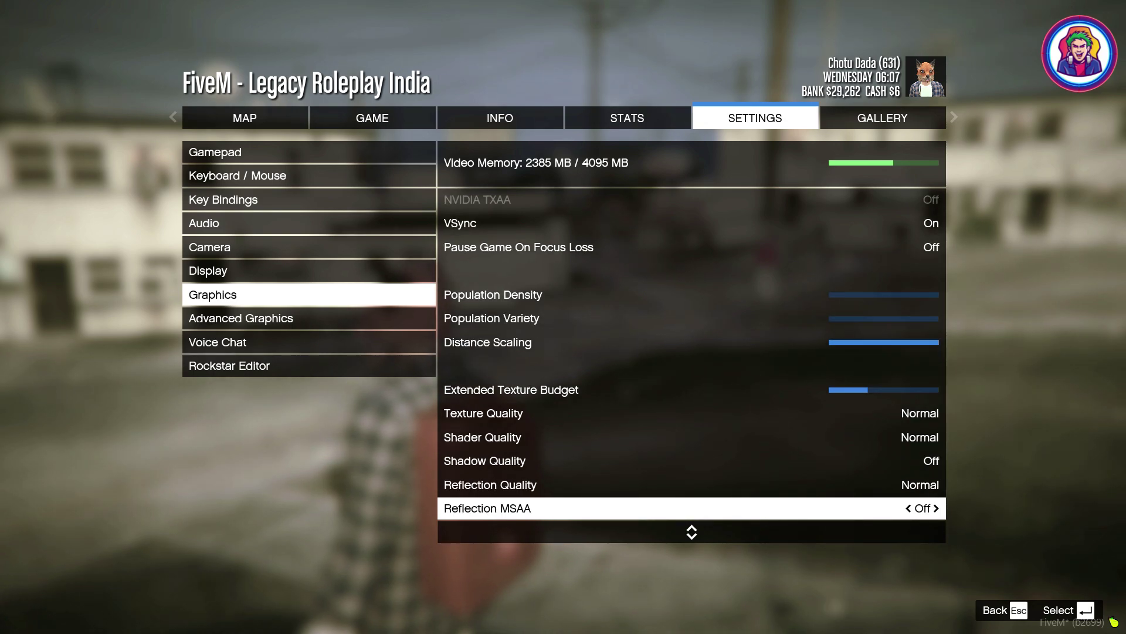
{"action": "key", "text": "Down"}
{"action": "key", "text": "Down"}
{"action": "key", "text": "Down"}
{"action": "key", "text": "Down"}
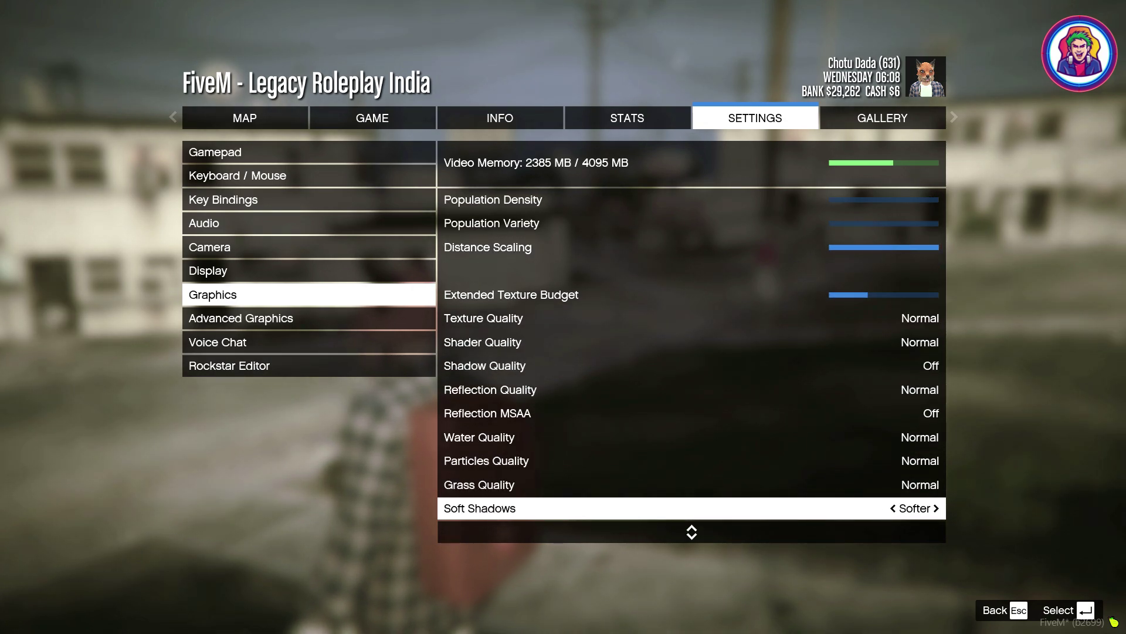
{"action": "key", "text": "Down"}
{"action": "key", "text": "Down"}
{"action": "key", "text": "Down"}
{"action": "key", "text": "Down"}
{"action": "key", "text": "Down"}
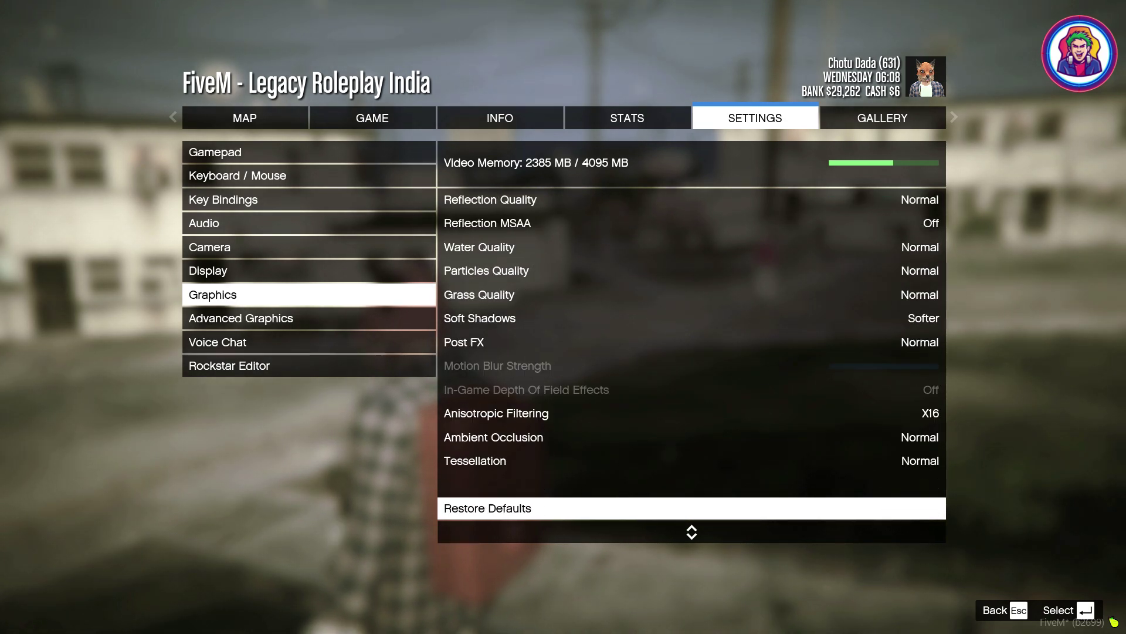
{"action": "key", "text": "Down"}
{"action": "key", "text": "Escape"}
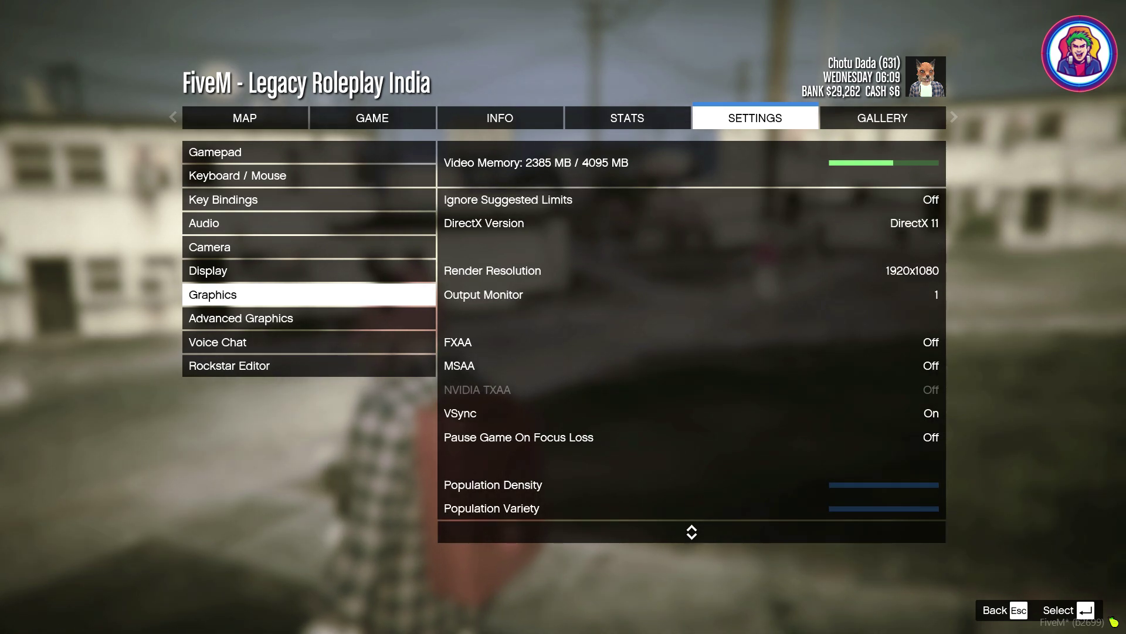
{"action": "key", "text": "Down"}
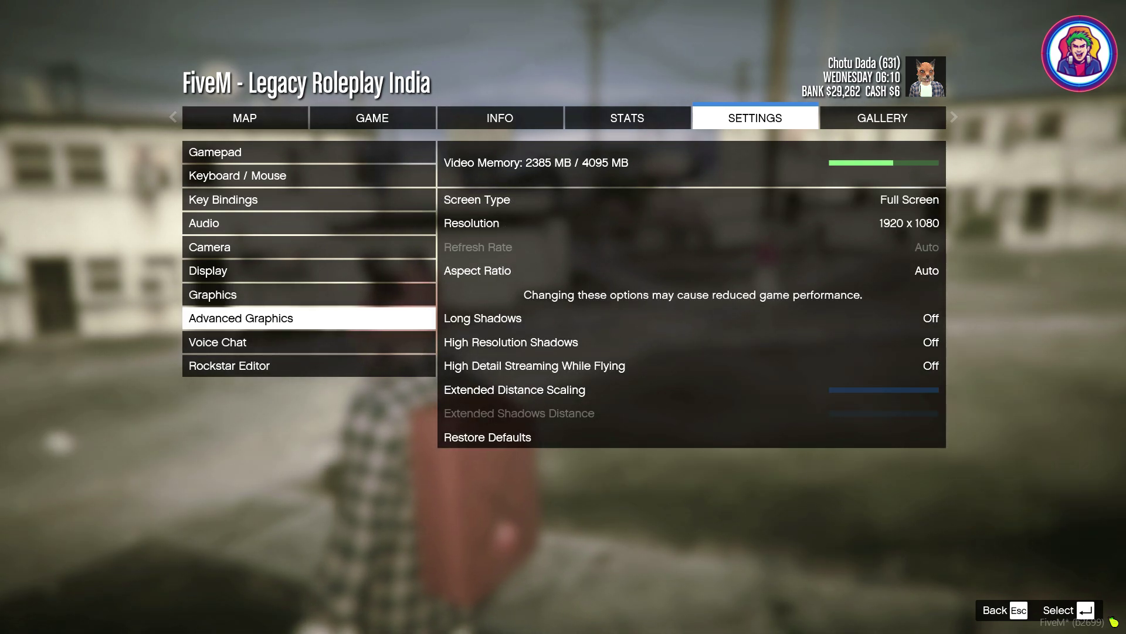
{"action": "key", "text": "Up"}
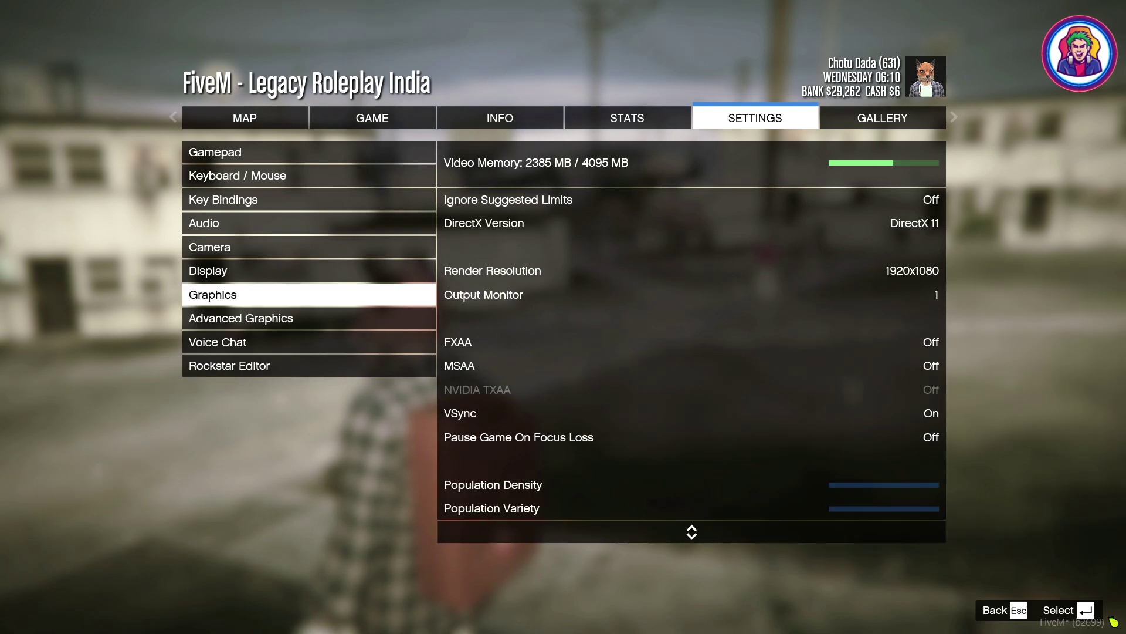
- Set VSync to Off in the Graphics settings, apply the change, and return to the game
{"action": "key", "text": "Return"}
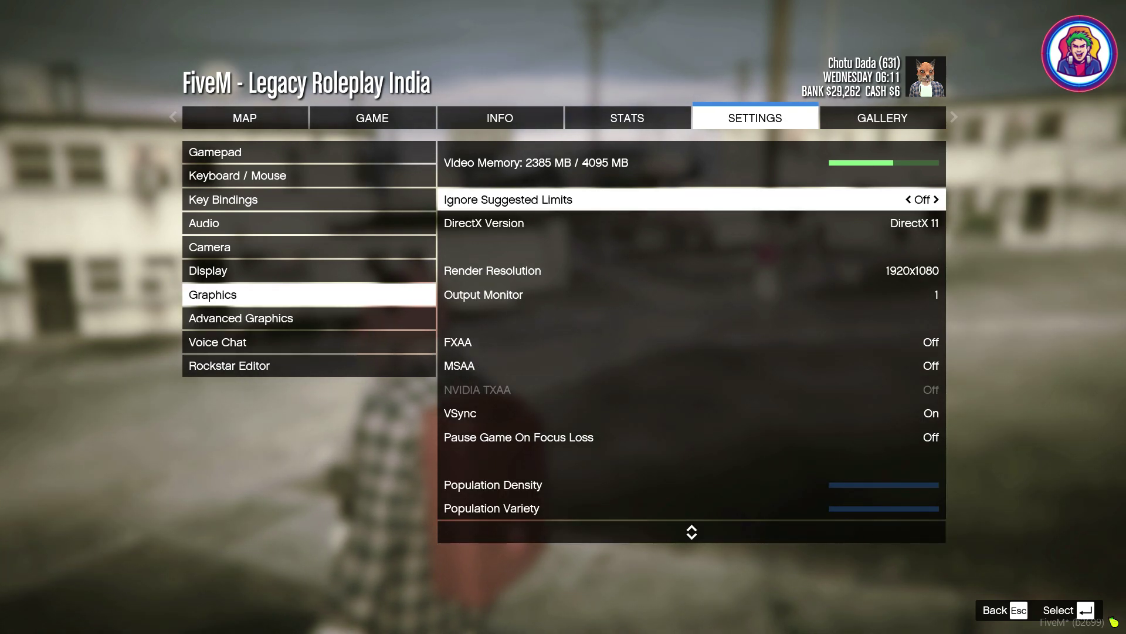
{"action": "key", "text": "Down"}
{"action": "key", "text": "Down"}
{"action": "key", "text": "Down"}
{"action": "key", "text": "Down"}
{"action": "key", "text": "Down"}
{"action": "key", "text": "Down"}
{"action": "key", "text": "Up"}
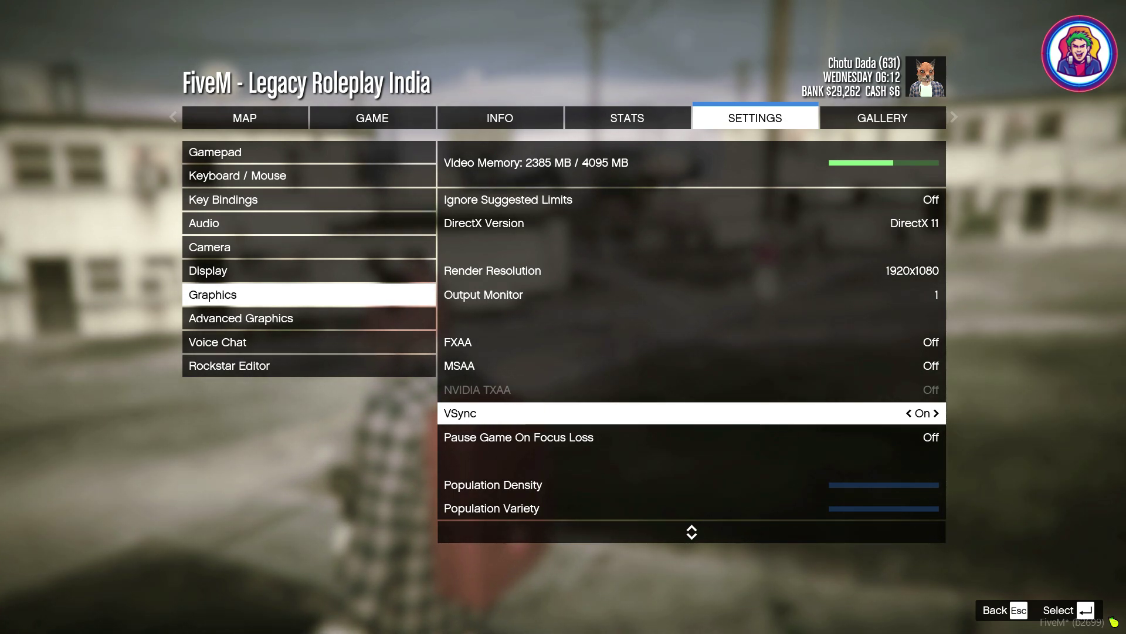
{"action": "key", "text": "Left"}
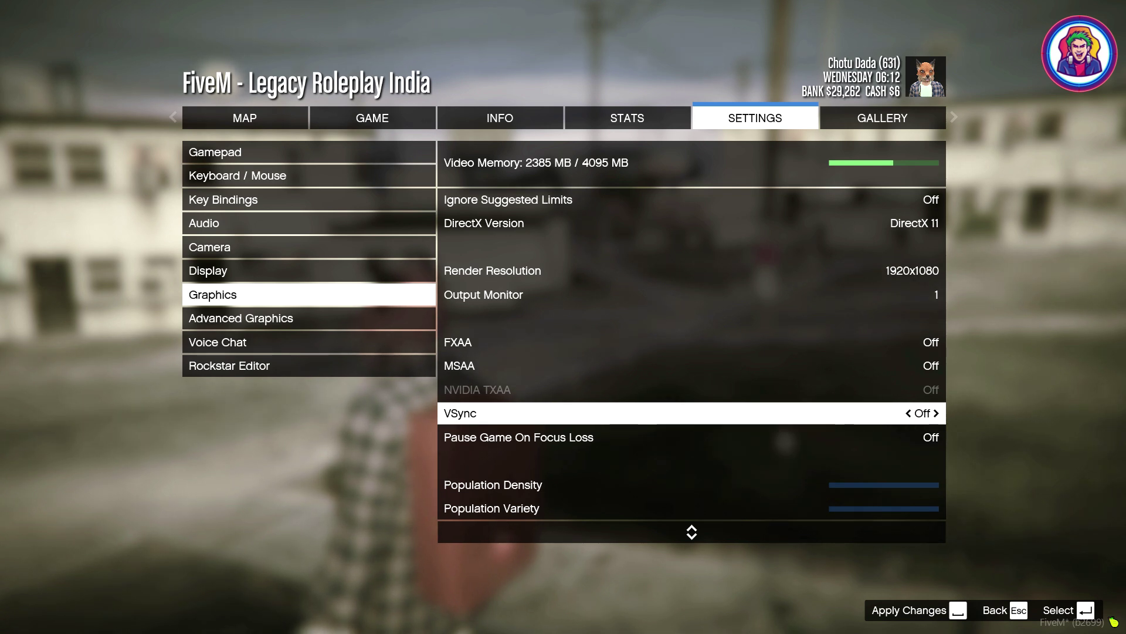
{"action": "key", "text": "space"}
{"action": "key", "text": "Return"}
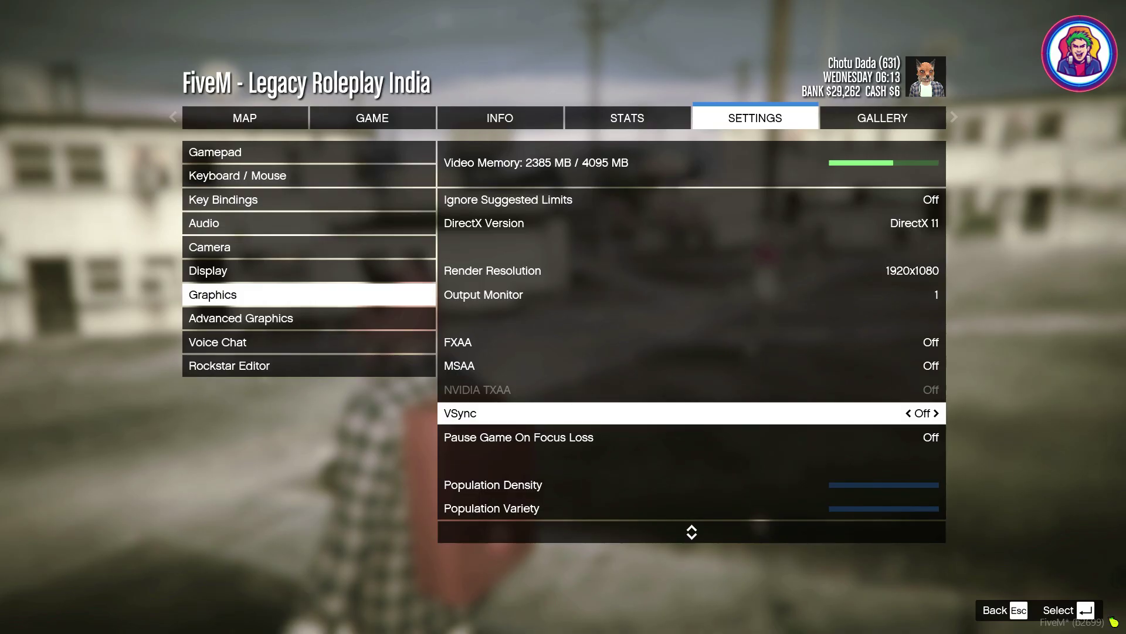
{"action": "key", "text": "Escape"}
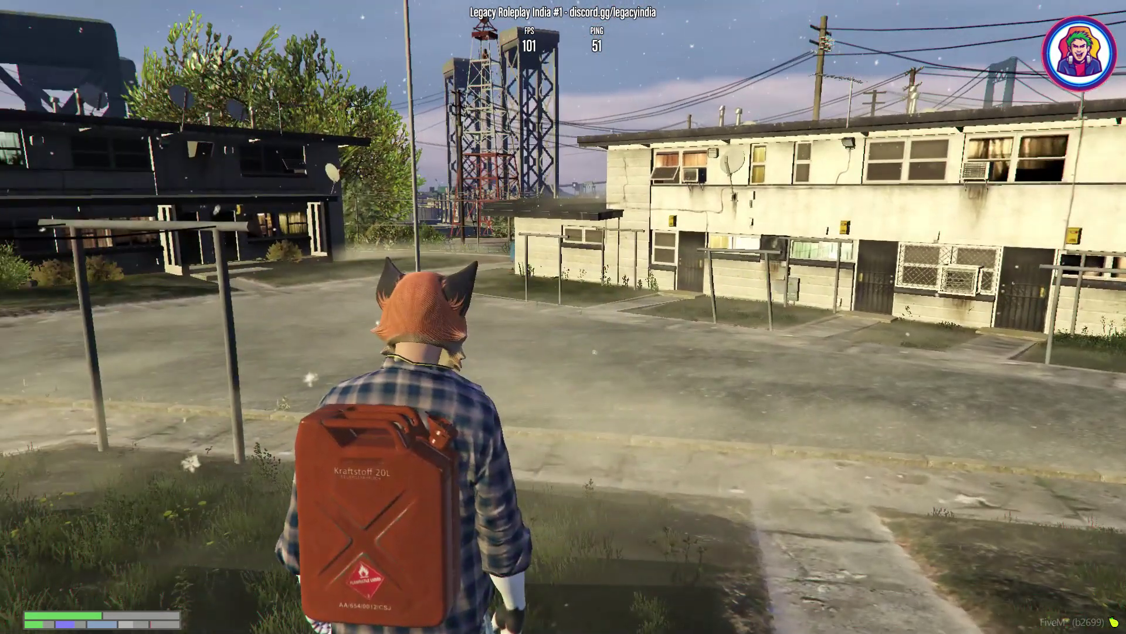